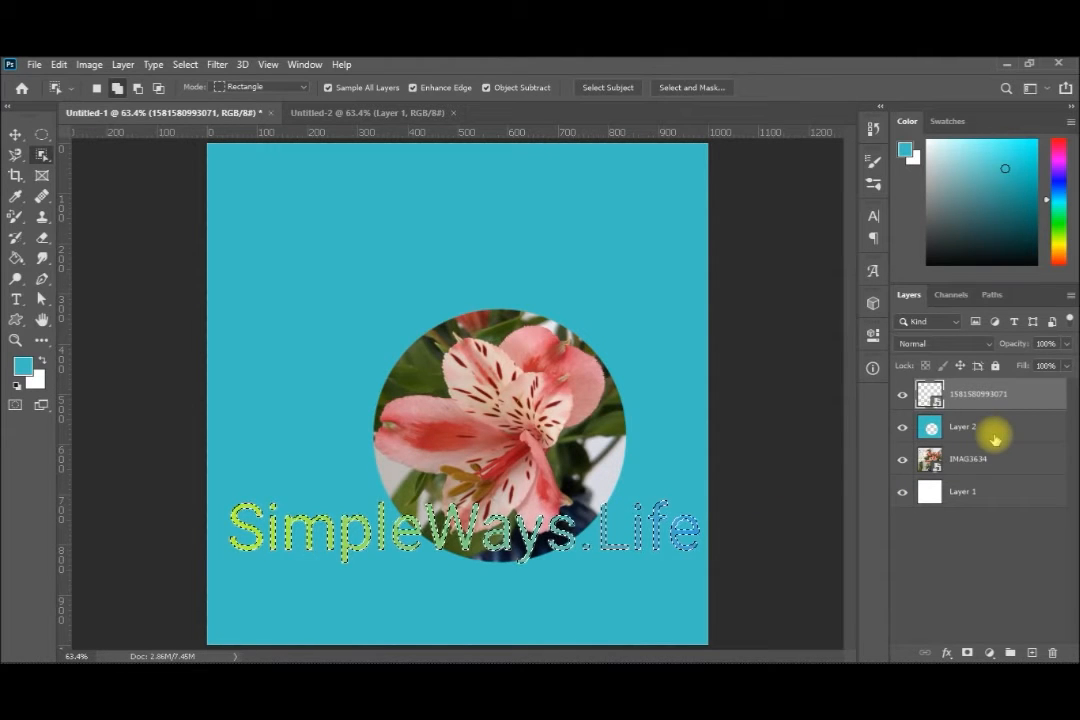
Step: Cut the selected SimpleWays.Life lettering out of Layer 2 and clear the selection
left_click(995, 439)
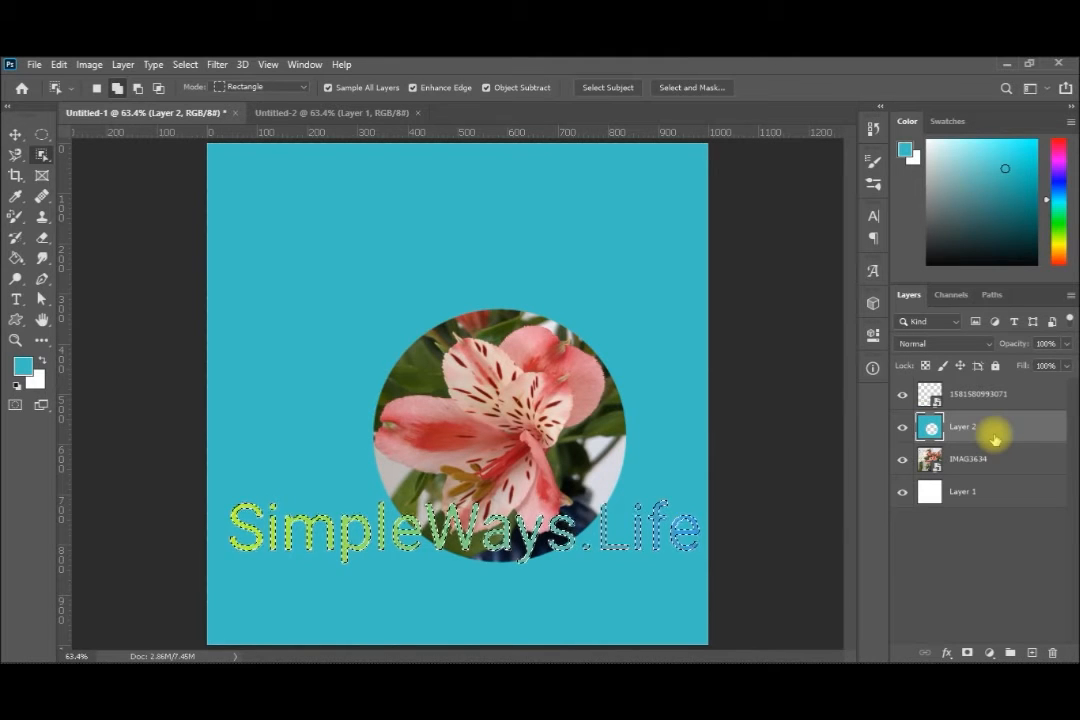
key("Delete")
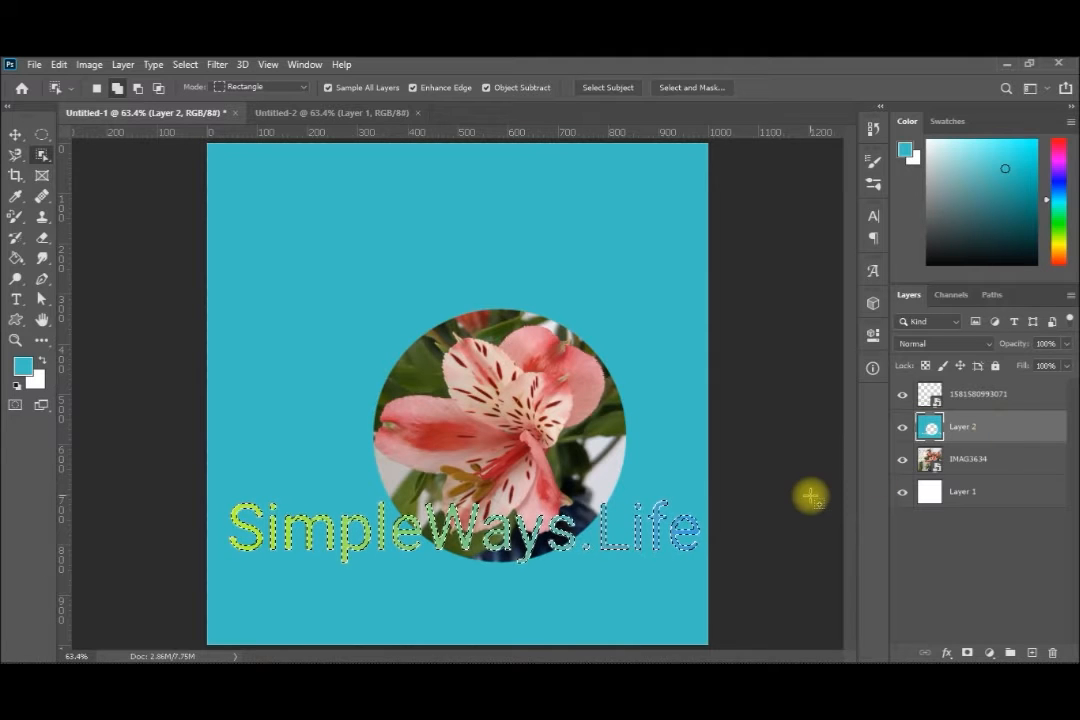
key("ctrl+d")
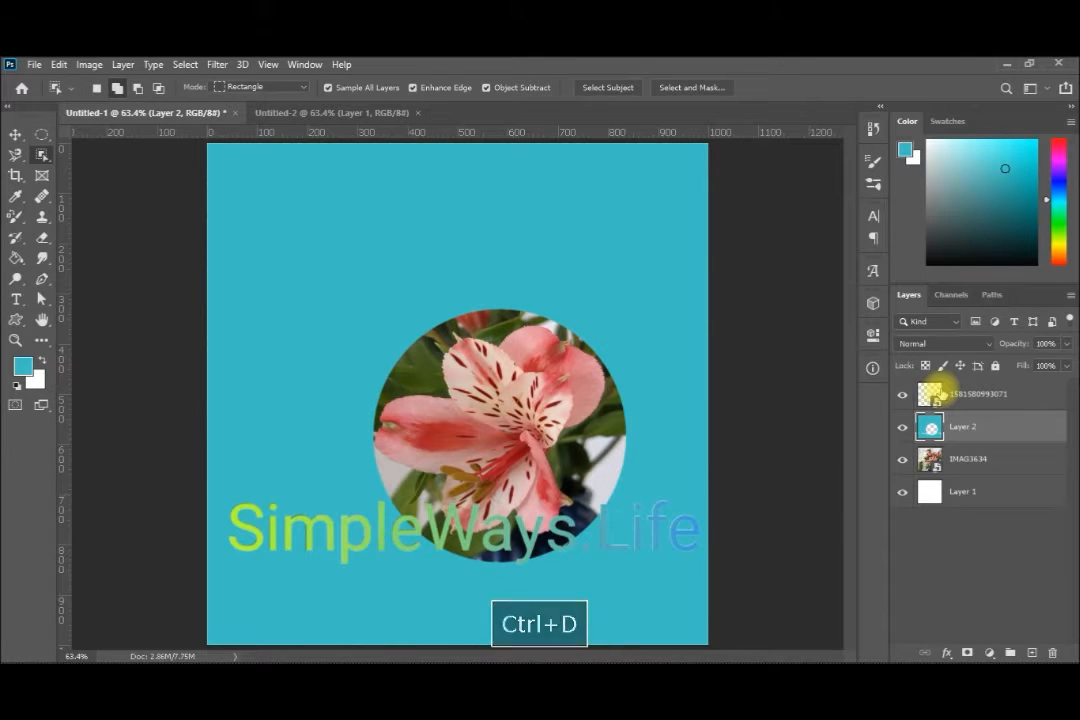
Step: Move the gradient SimpleWays.Life text layer straight up by about 125 px, just above the lettering cut out of Layer 2
left_click(947, 395)
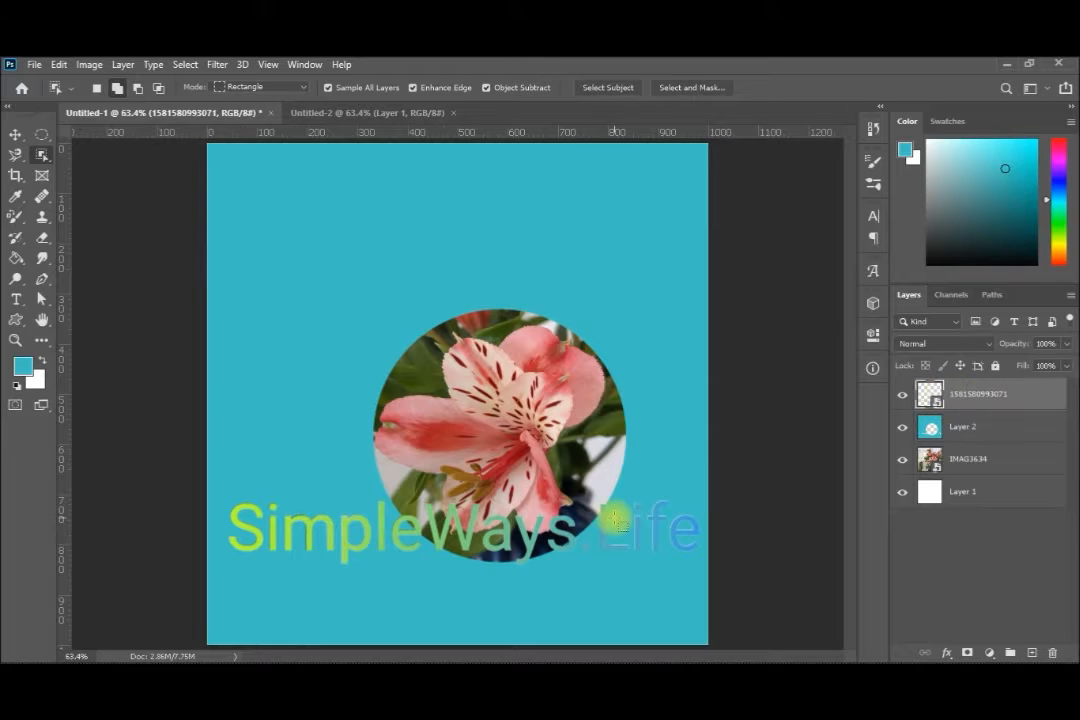
left_click(17, 135)
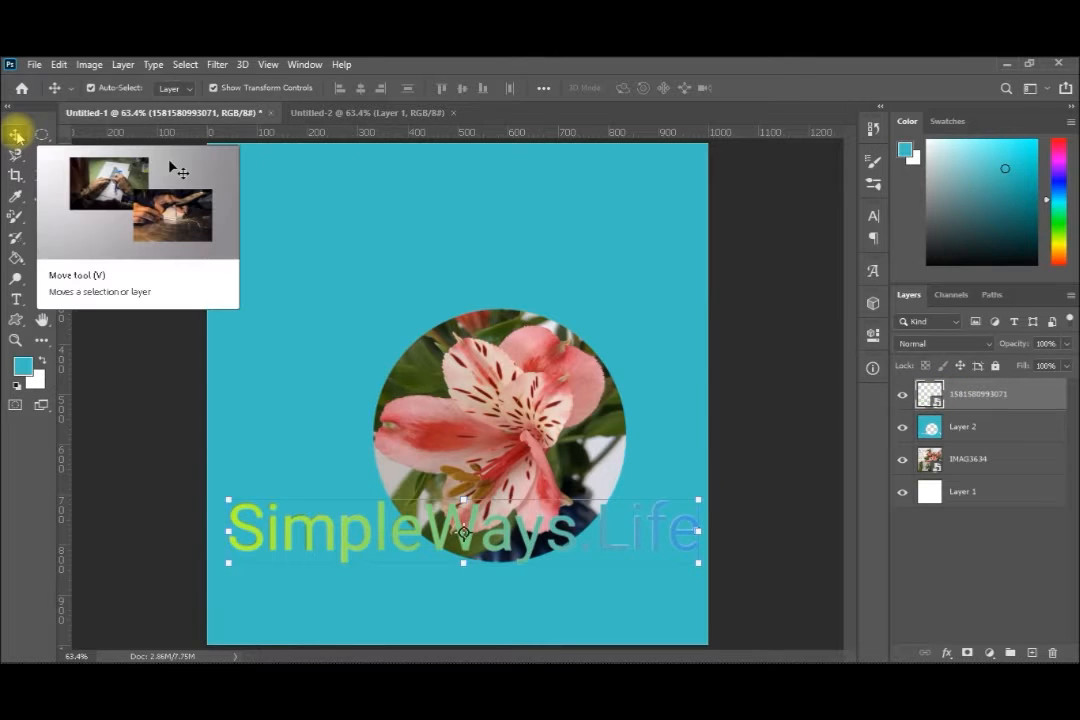
key("Up")
key("Up")
key("Up")
key("Up")
key("Up")
key("Up")
key("Up")
key("Up")
key("Up")
key("Up")
key("Up")
key("Up")
key("Up")
key("Up")
key("Up")
key("Up")
key("Up")
key("Up")
key("Up")
key("Up")
key("Up")
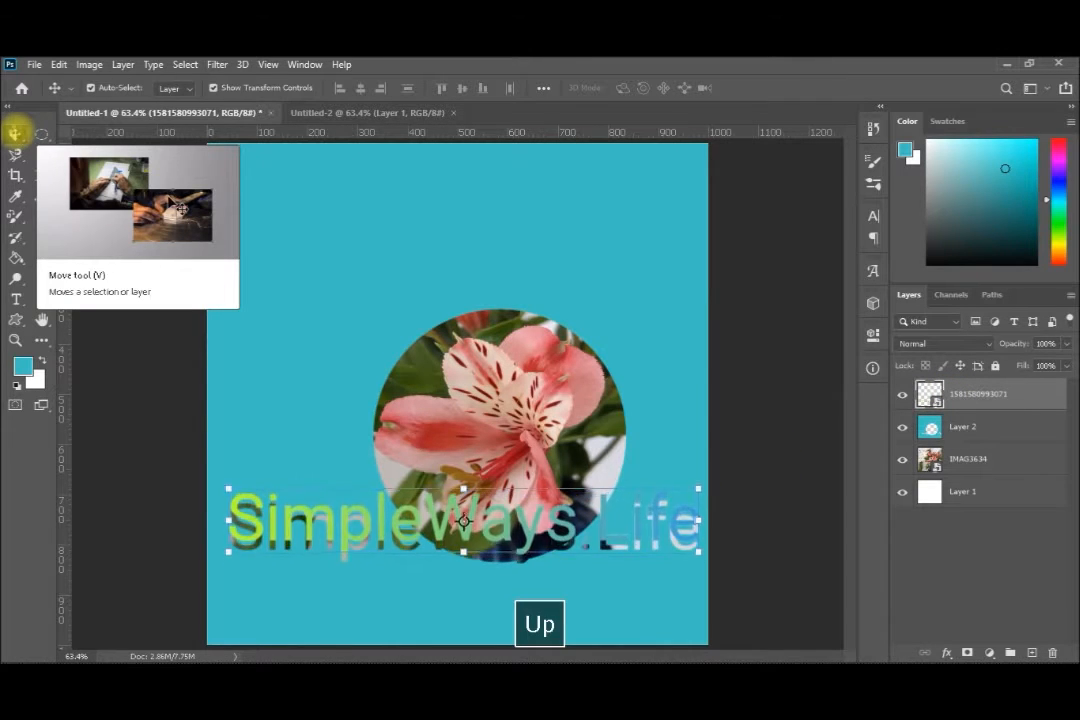
key("Up")
key("Up")
key("Up")
key("Up")
key("Up")
key("Up")
key("Up")
key("Up")
key("Up")
key("Up")
key("Up")
key("Up")
key("Up")
key("Up")
key("Up")
key("Up")
key("Up")
key("Up")
key("Up")
key("Up")
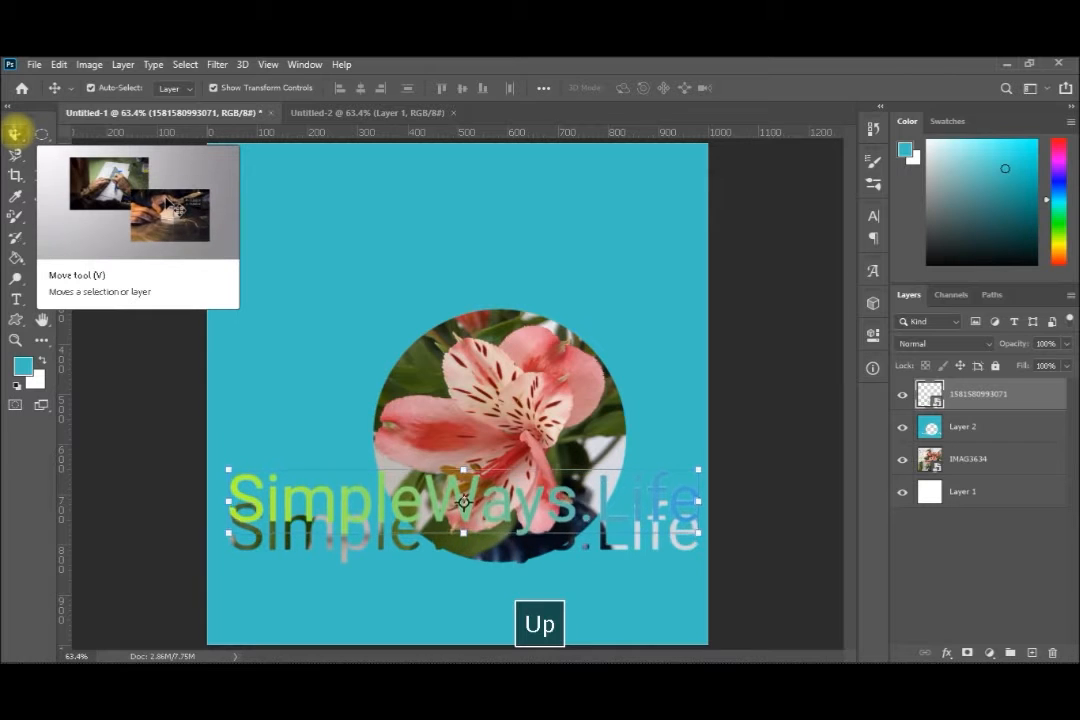
key("Up")
key("Up")
key("Up")
key("Up")
key("Up")
key("Up")
key("Up")
key("Up")
key("Up")
key("Up")
key("Up")
key("Up")
key("Up")
key("Up")
key("Up")
key("Up")
key("Up")
key("Up")
key("Up")
key("Up")
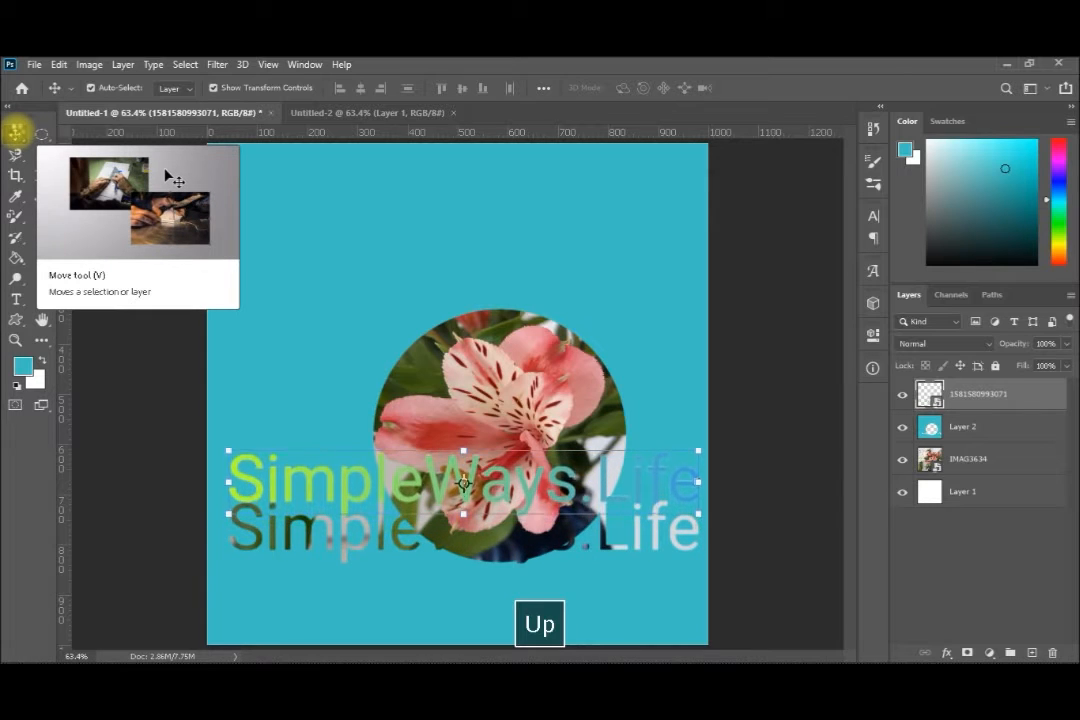
key("Up")
key("Up")
key("Up")
key("Up")
key("Up")
key("Up")
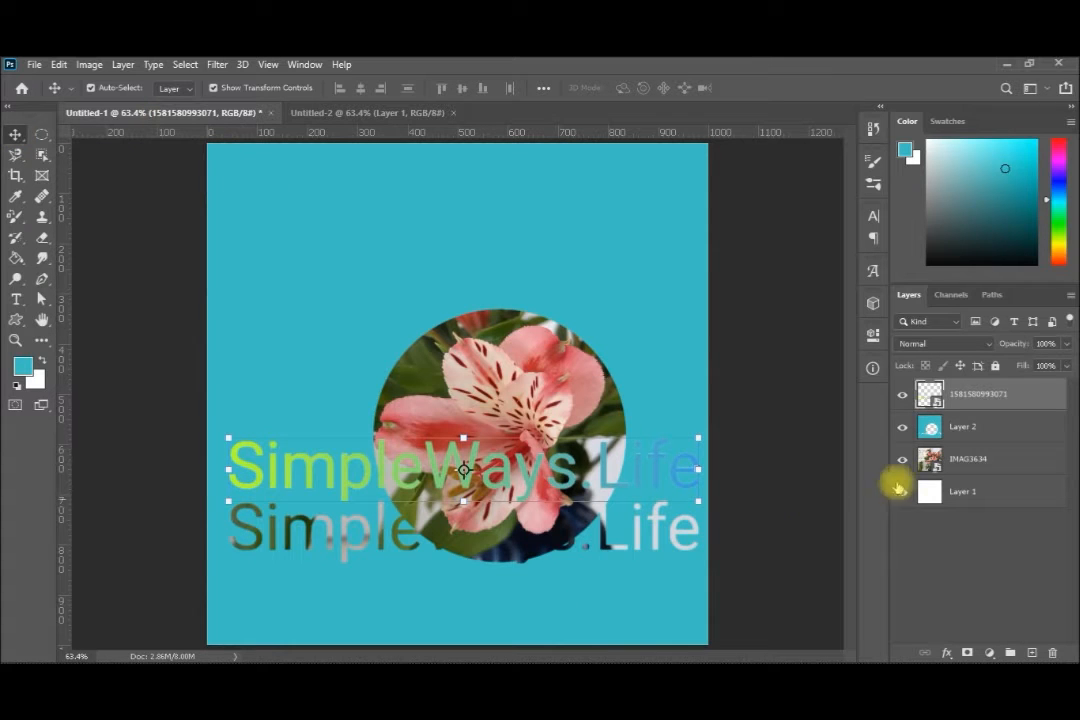
Step: Hide the IMAG3634 and Layer 2 layers and select the gradient SimpleWays.Life lettering with the Object Selection tool
left_click(956, 469)
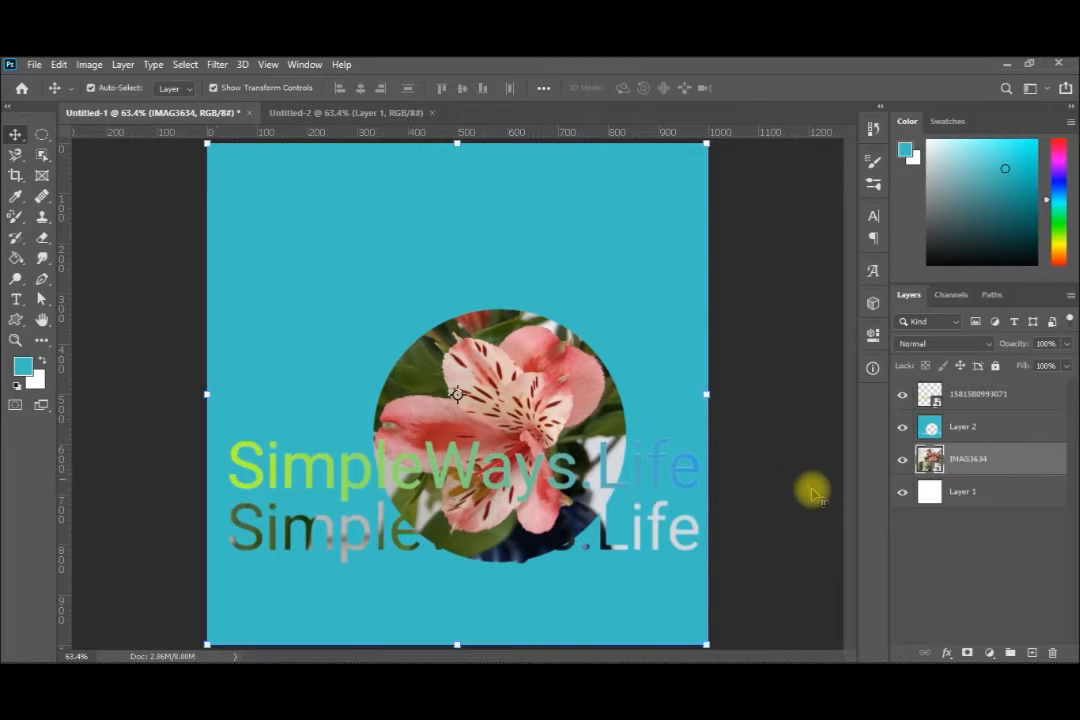
left_click(906, 462)
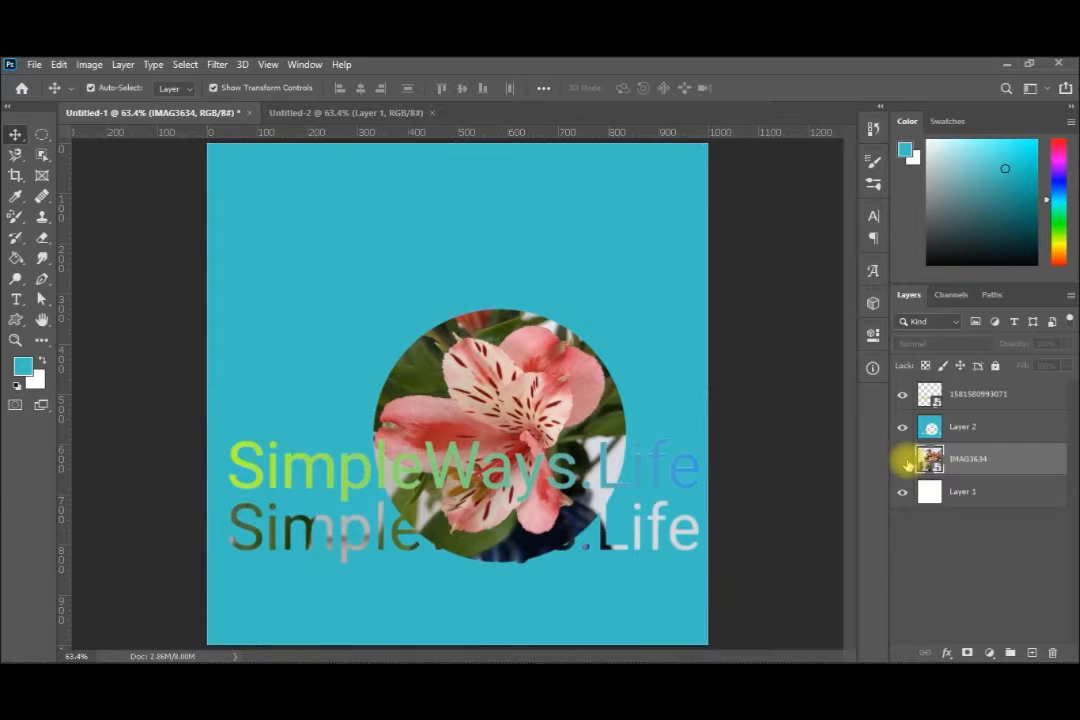
left_click(904, 428)
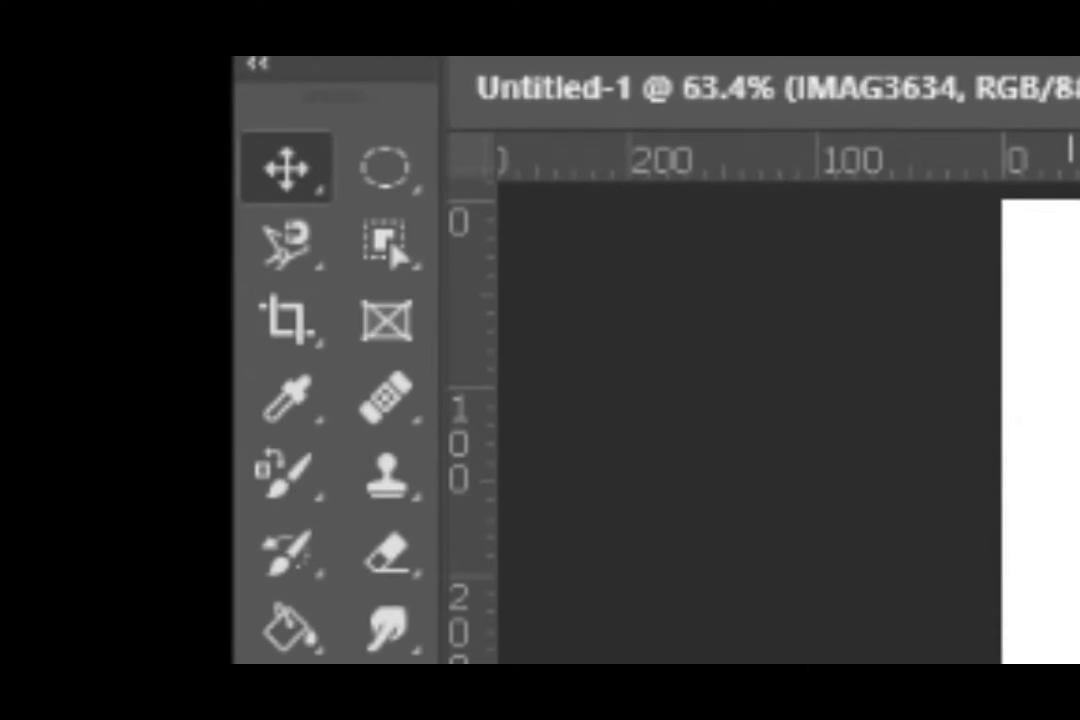
left_click(386, 241)
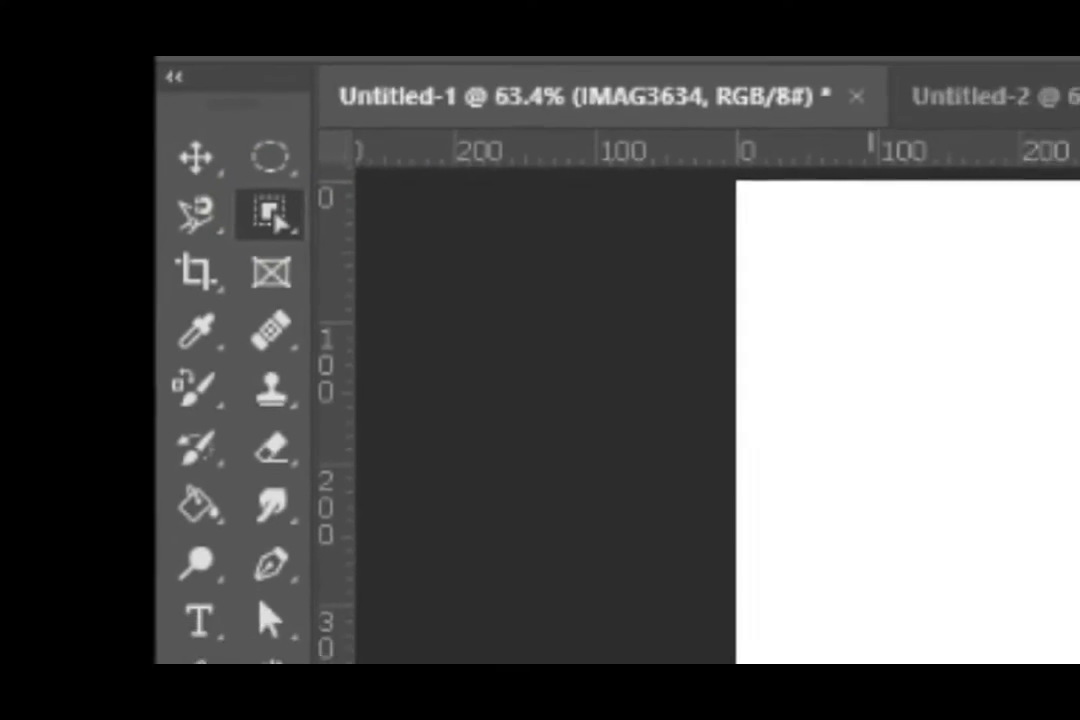
left_click_drag(227, 434, 702, 521)
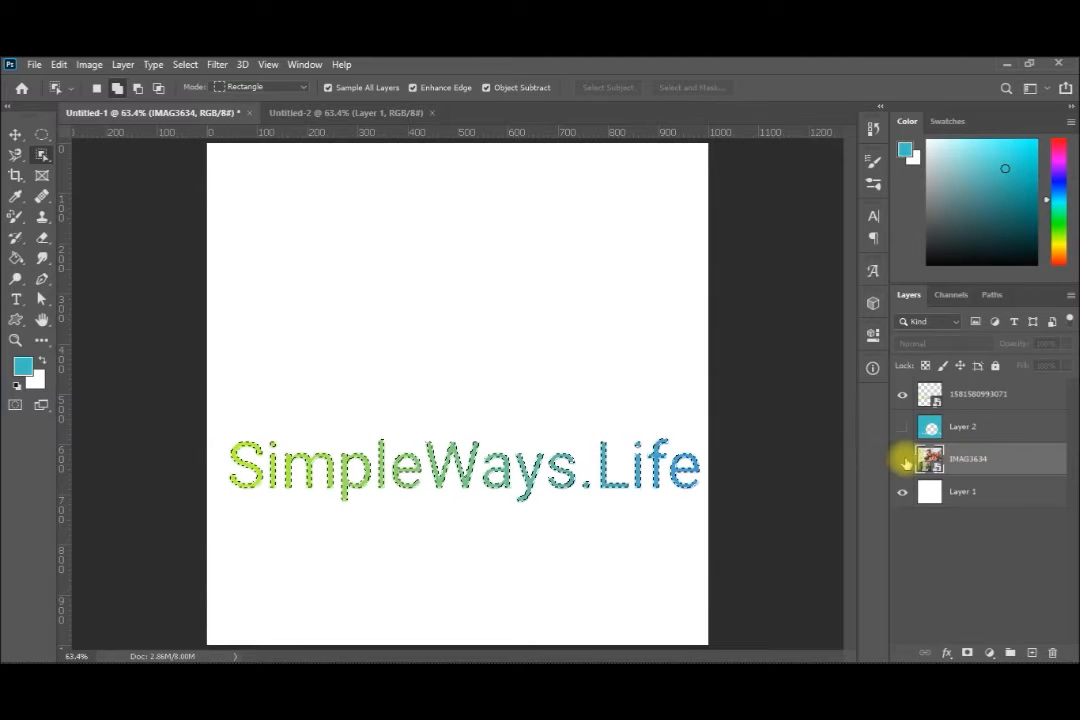
Step: Show the IMAG3634 photo layer and try to delete the selected lettering from it
left_click(903, 460)
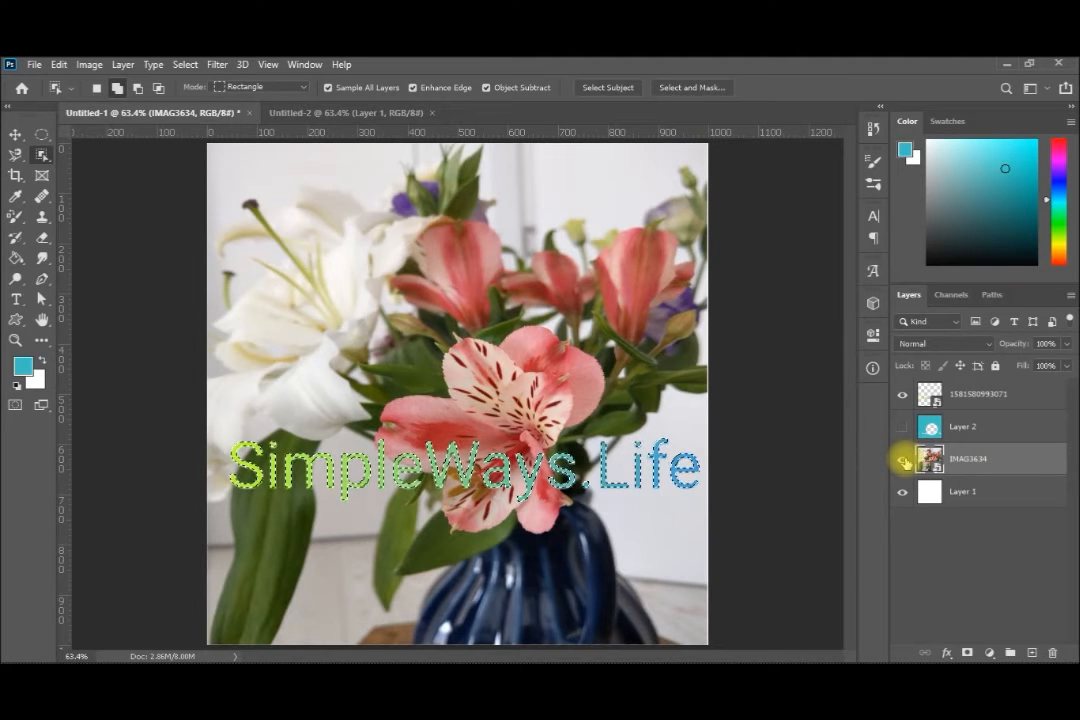
key("Delete")
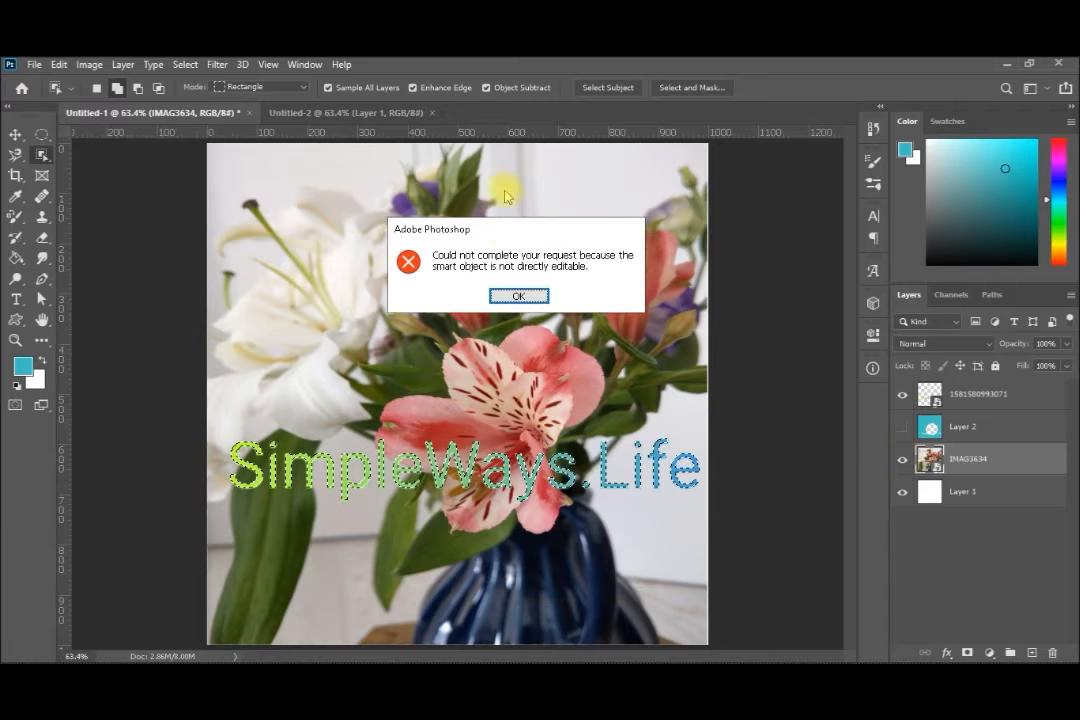
left_click(512, 297)
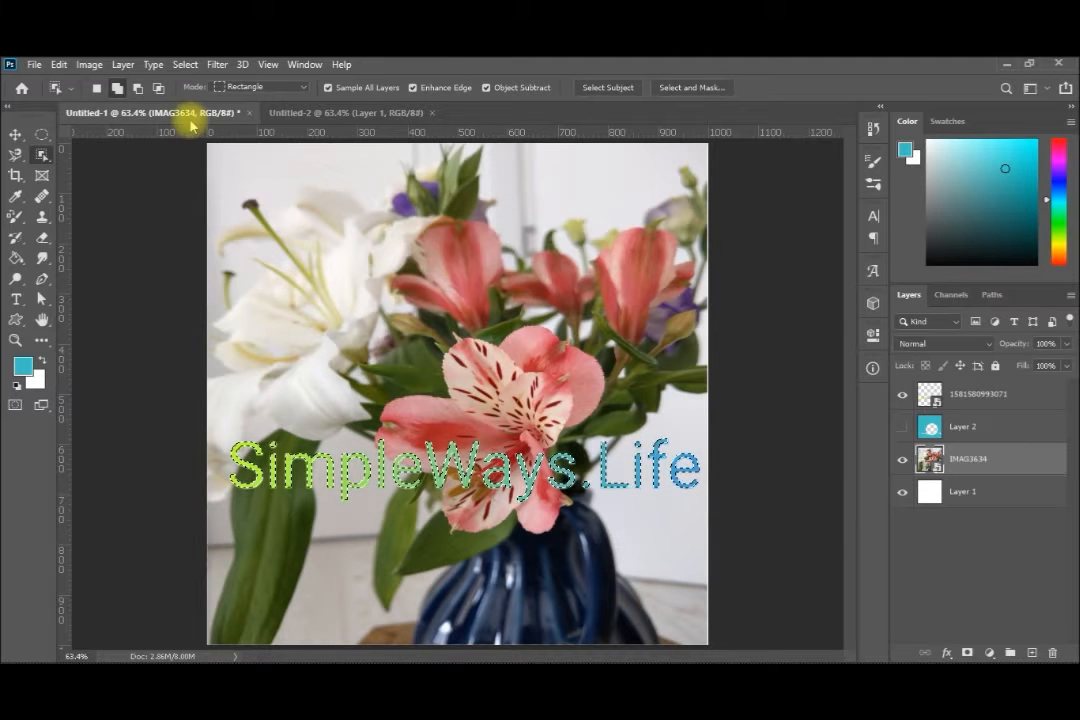
Step: Rasterize the IMAG3634 photo layer and delete the selected lettering from it
left_click(122, 65)
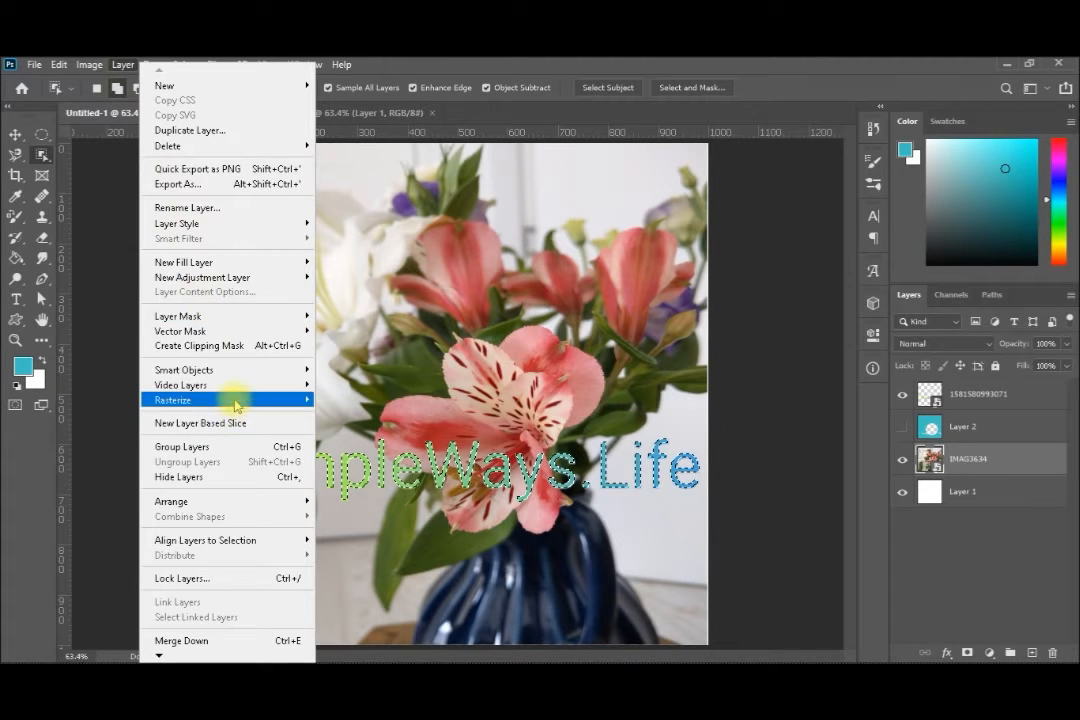
mouse_move(237, 402)
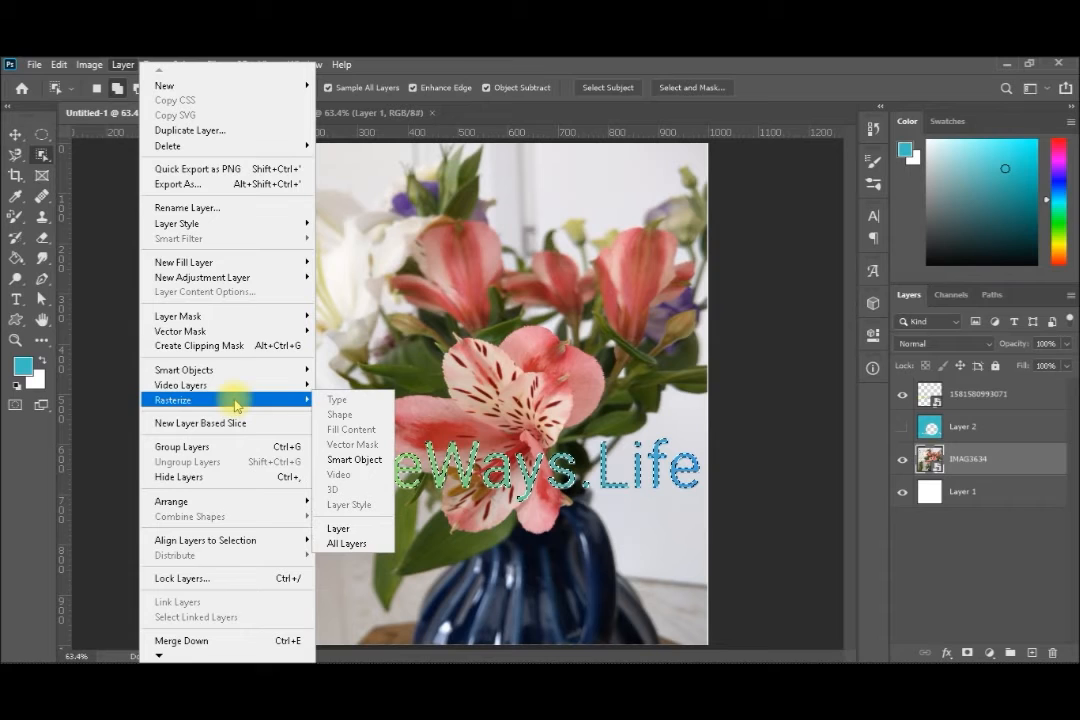
left_click(345, 528)
key("Delete")
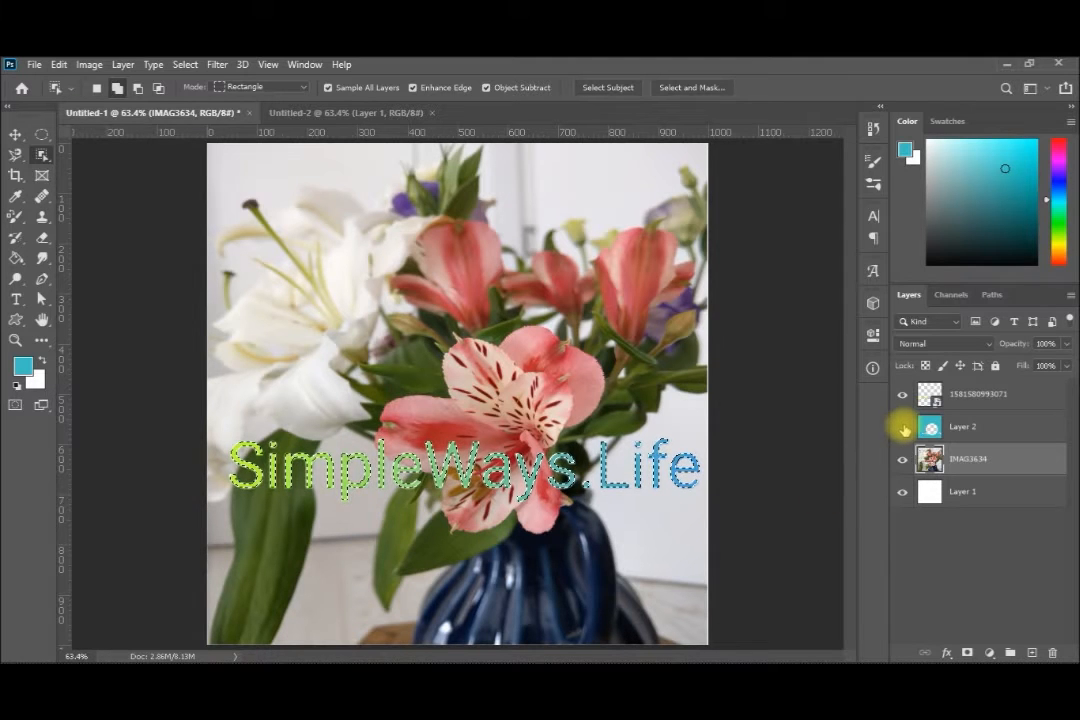
Step: Show Layer 2 again, make the text layer active and clear the lettering selection
left_click(904, 428)
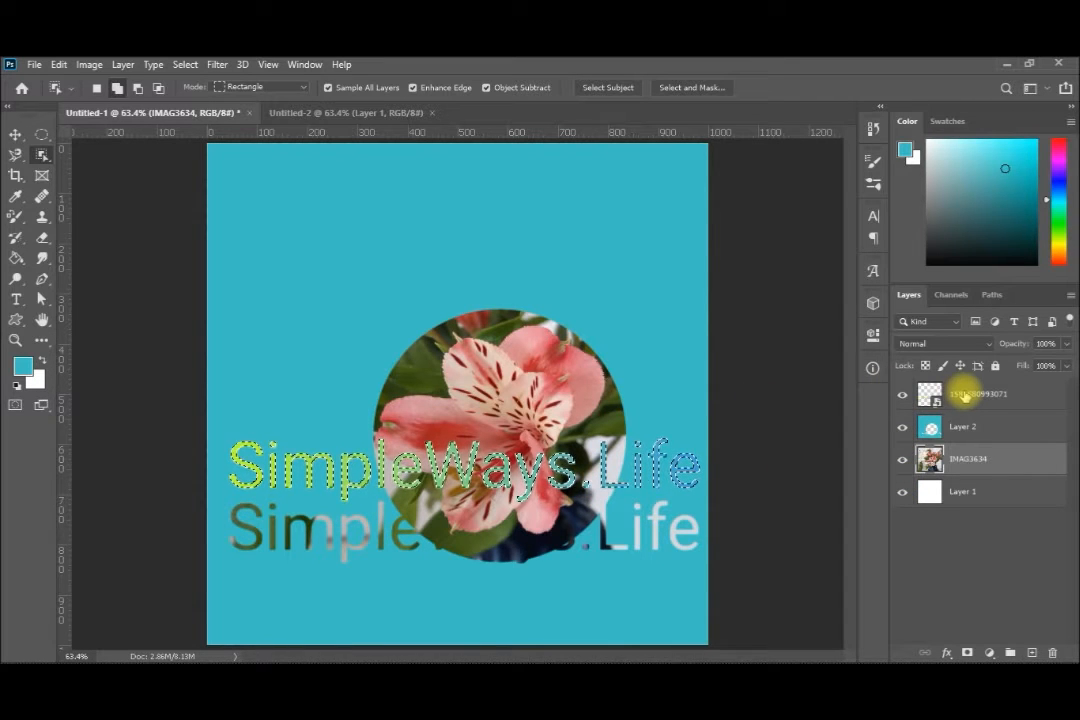
left_click(965, 395)
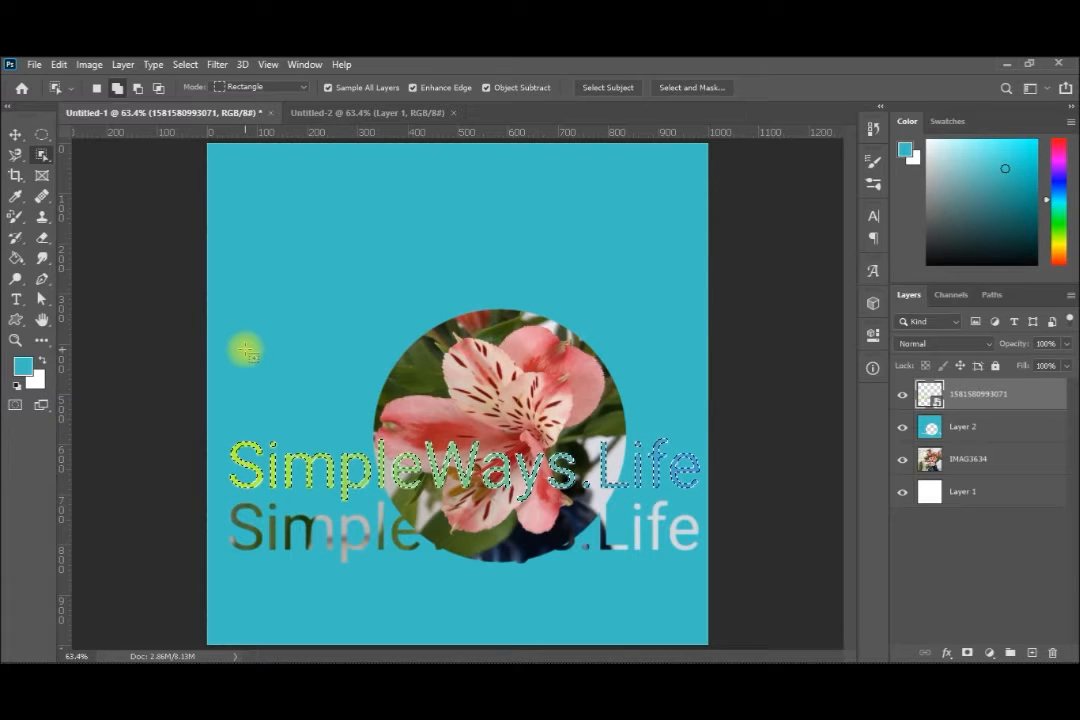
key("ctrl+d")
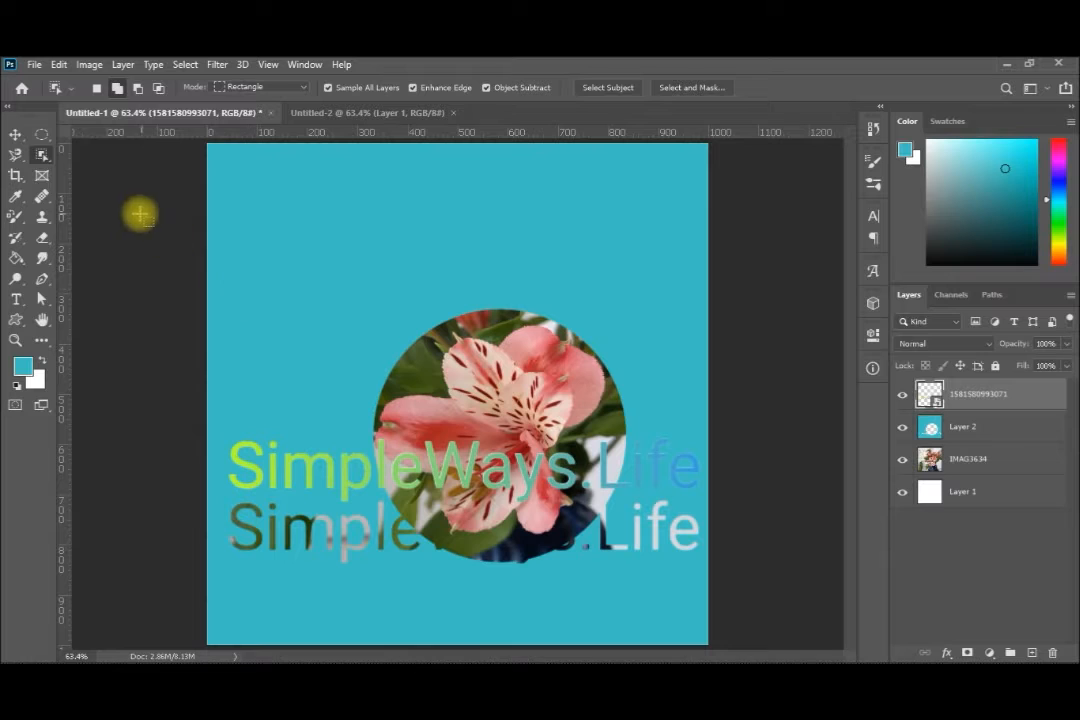
Step: Move the gradient SimpleWays.Life text layer straight up by about 120 px, above the lettering cut out of the photo
left_click(16, 135)
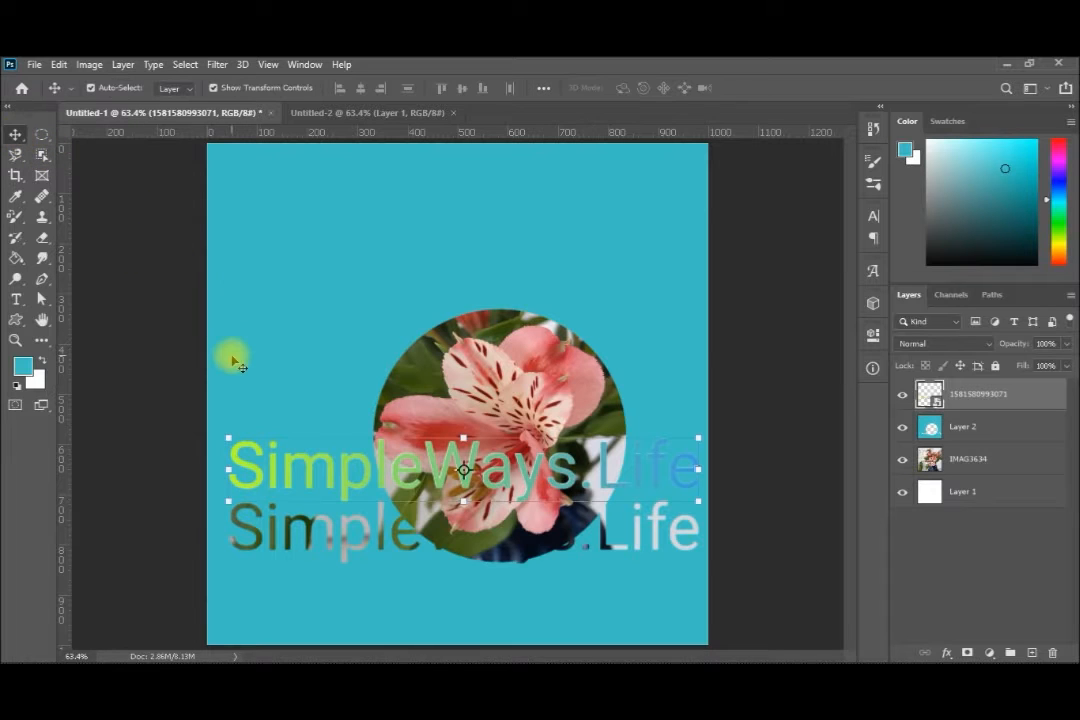
key("Up")
key("Up")
key("Up")
key("Up")
key("Up")
key("Up")
key("Up")
key("Up")
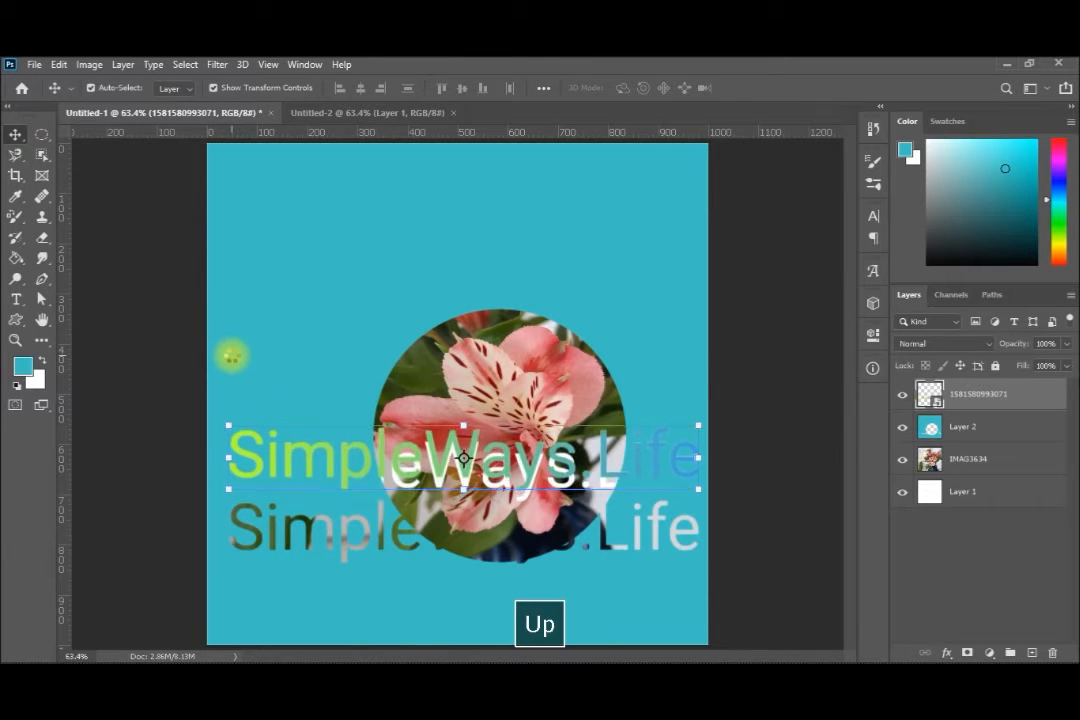
key("Up")
key("Up")
key("Up")
key("Up")
key("Up")
key("Up")
key("Up")
key("Up")
key("Up")
key("Up")
key("Up")
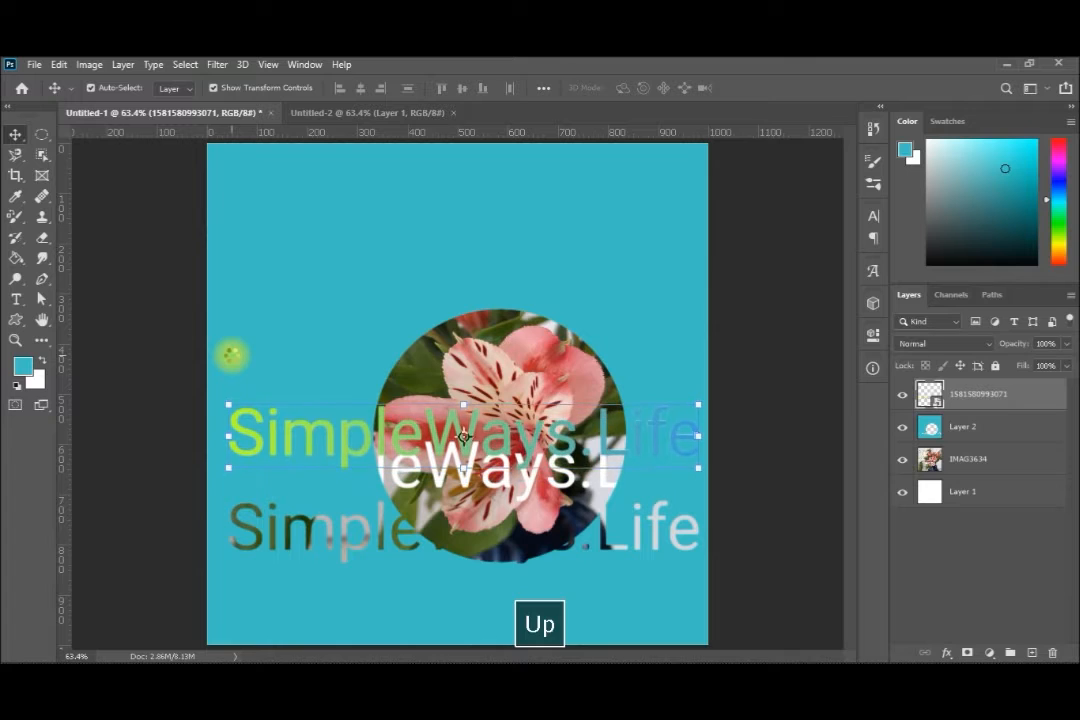
key("Up")
key("Up")
key("Up")
key("Up")
key("Up")
key("Up")
key("Up")
key("Up")
key("Up")
key("Up")
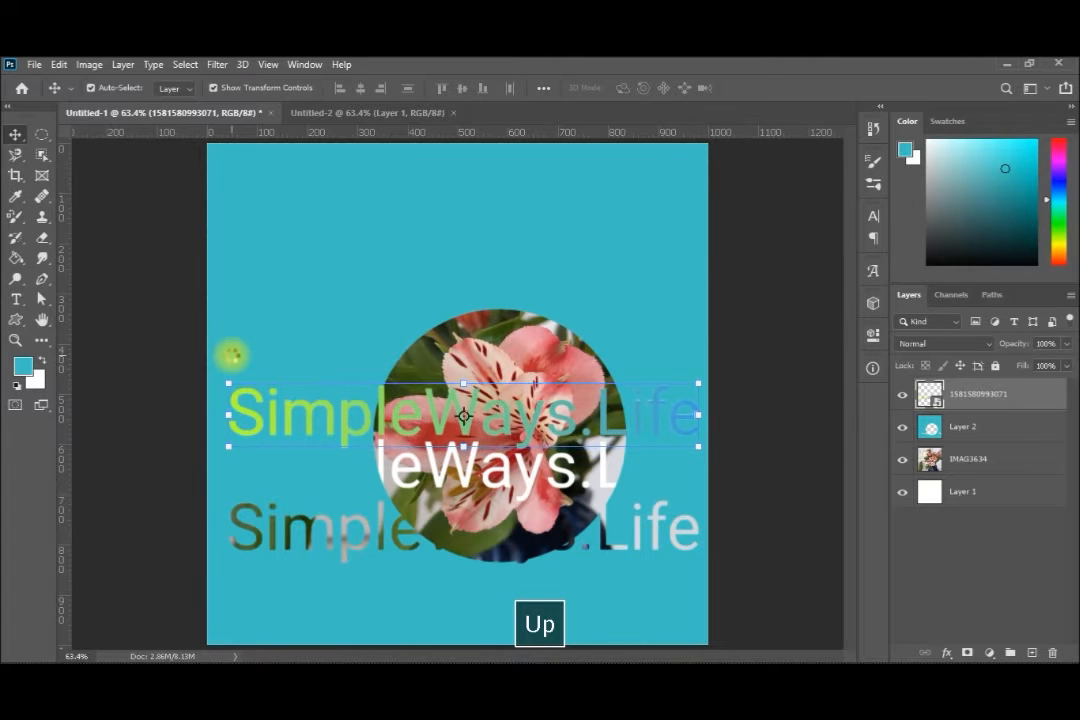
key("Up")
key("Up")
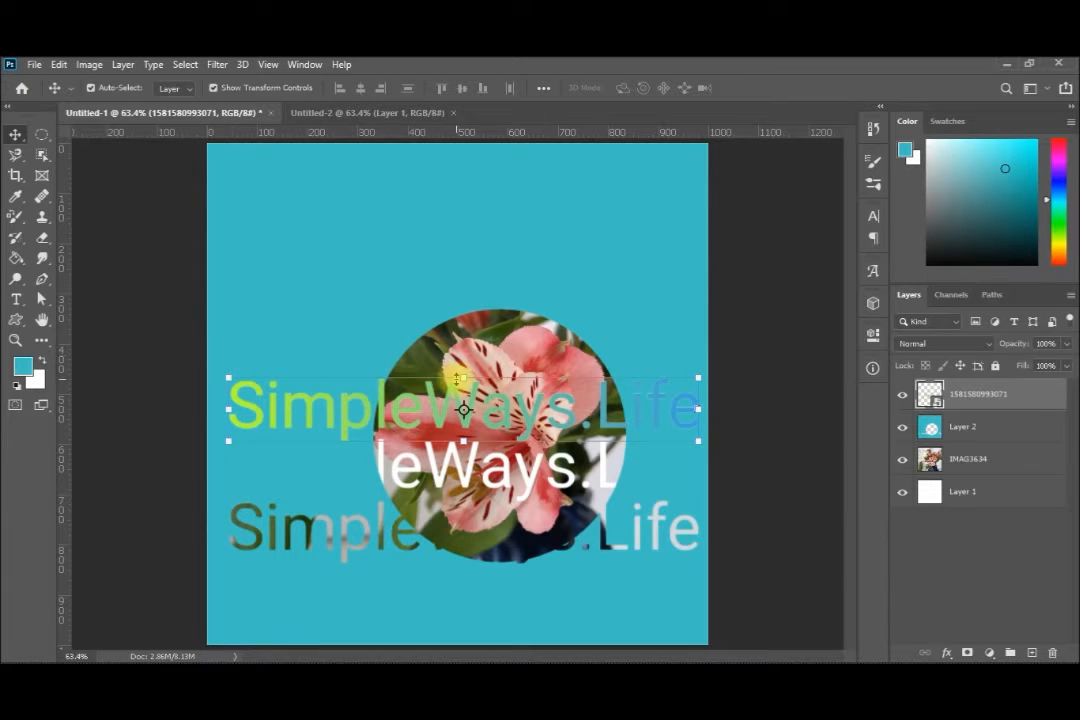
Step: Move Layer 2 straight up by about 130 px so its cut-out lettering lines up with the lettering cut from the photo
left_click(995, 431)
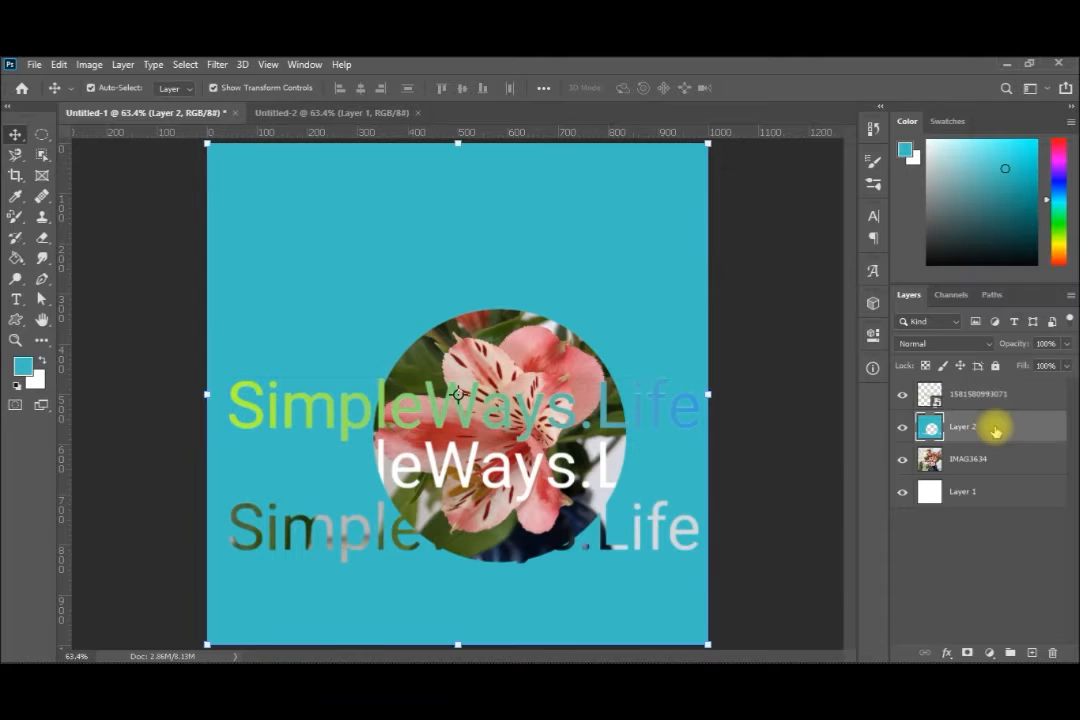
key("Up")
key("Up")
key("Up")
key("Up")
key("Up")
key("Up")
key("Up")
key("Up")
key("Up")
key("Up")
key("Up")
key("Up")
key("Up")
key("Up")
key("Up")
key("Up")
key("Up")
key("Up")
key("Up")
key("Up")
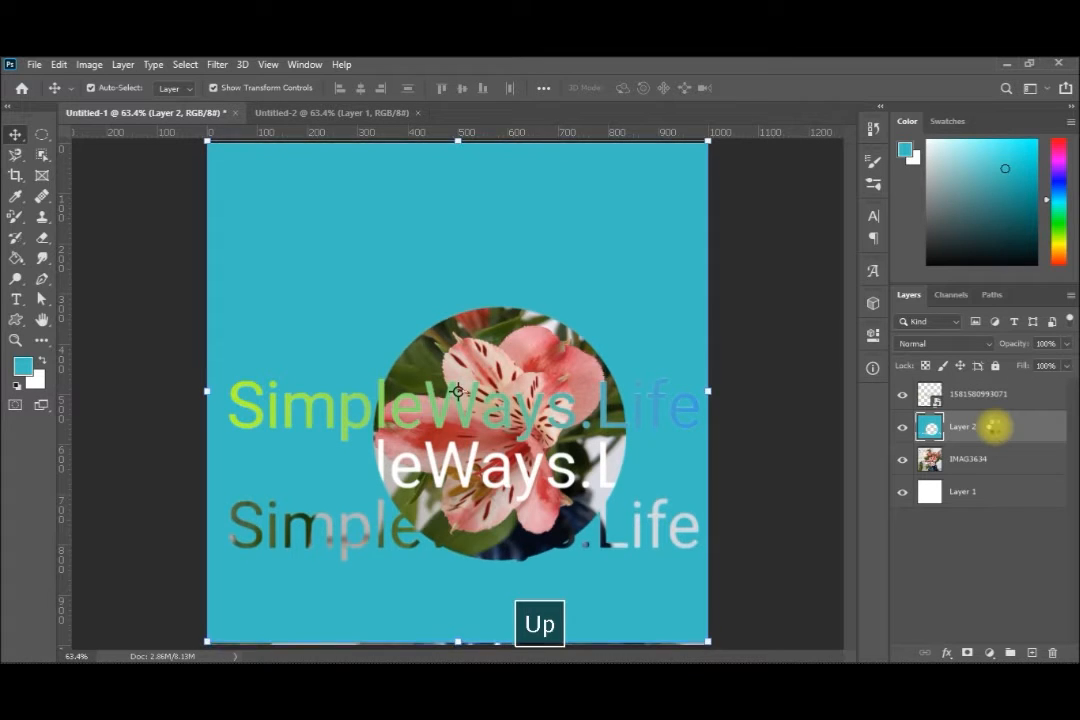
key("Up")
key("Up")
key("Up")
key("Up")
key("Up")
key("Up")
key("Up")
key("Up")
key("Up")
key("Up")
key("Up")
key("Up")
key("Up")
key("Up")
key("Up")
key("Up")
key("Up")
key("Up")
key("Up")
key("Up")
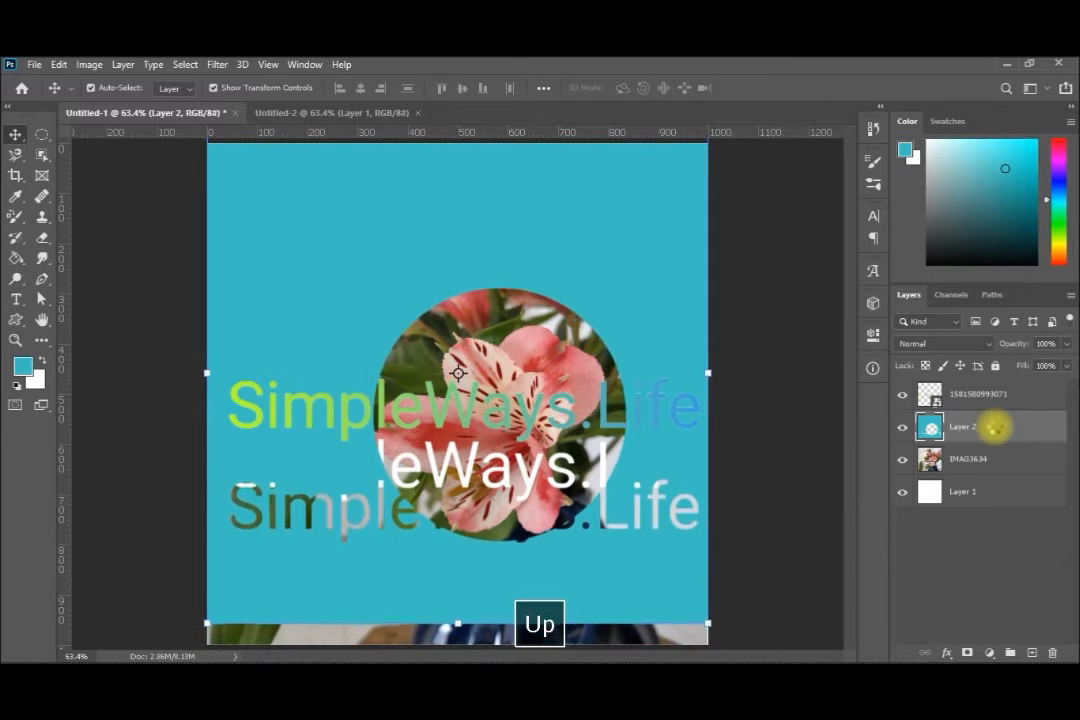
key("Up")
key("Up")
key("Up")
key("Up")
key("Up")
key("Up")
key("Up")
key("Up")
key("Up")
key("Up")
key("Up")
key("Up")
key("Up")
key("Up")
key("Up")
key("Up")
key("Up")
key("Up")
key("Up")
key("Up")
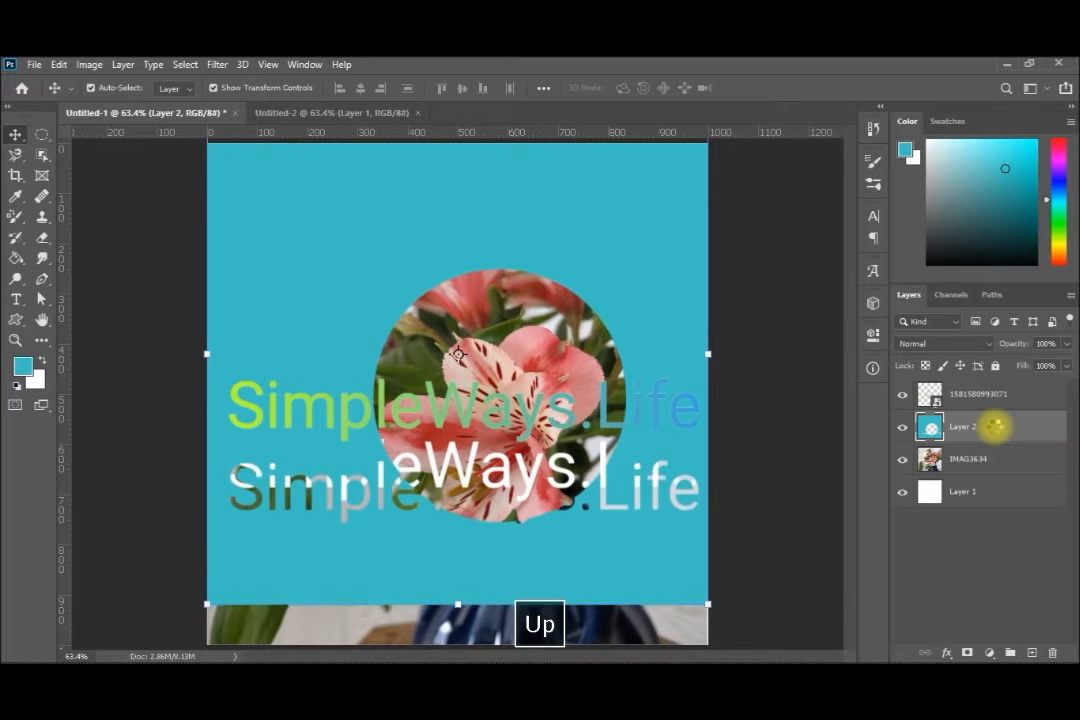
key("Up")
key("Up")
key("Up")
key("Up")
key("Up")
key("Up")
key("Up")
key("Up")
key("Up")
key("Up")
key("Up")
key("Up")
key("Up")
key("Up")
key("Up")
key("Up")
key("Up")
key("Up")
key("Up")
key("Up")
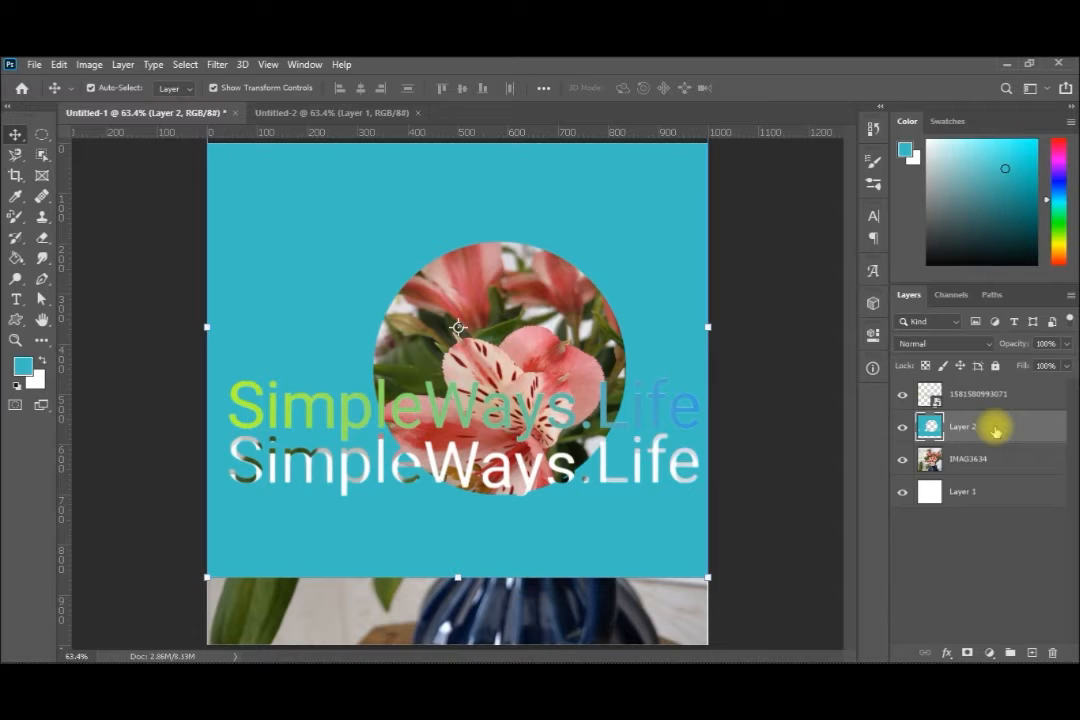
key("Down")
key("Down")
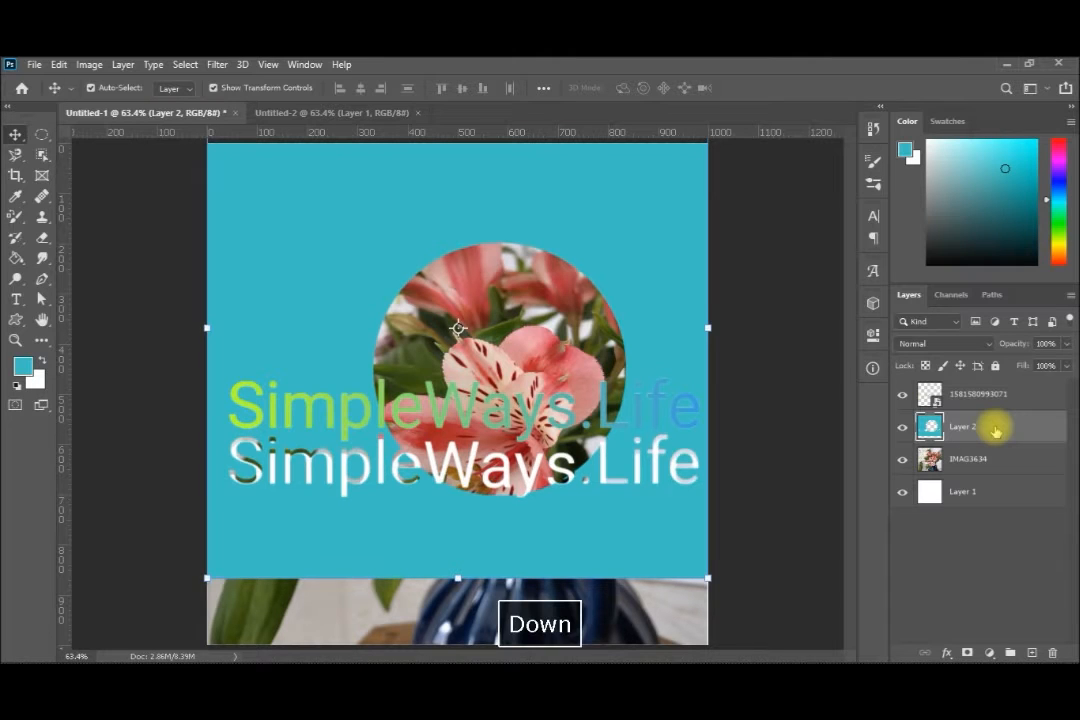
key("Down")
key("Down")
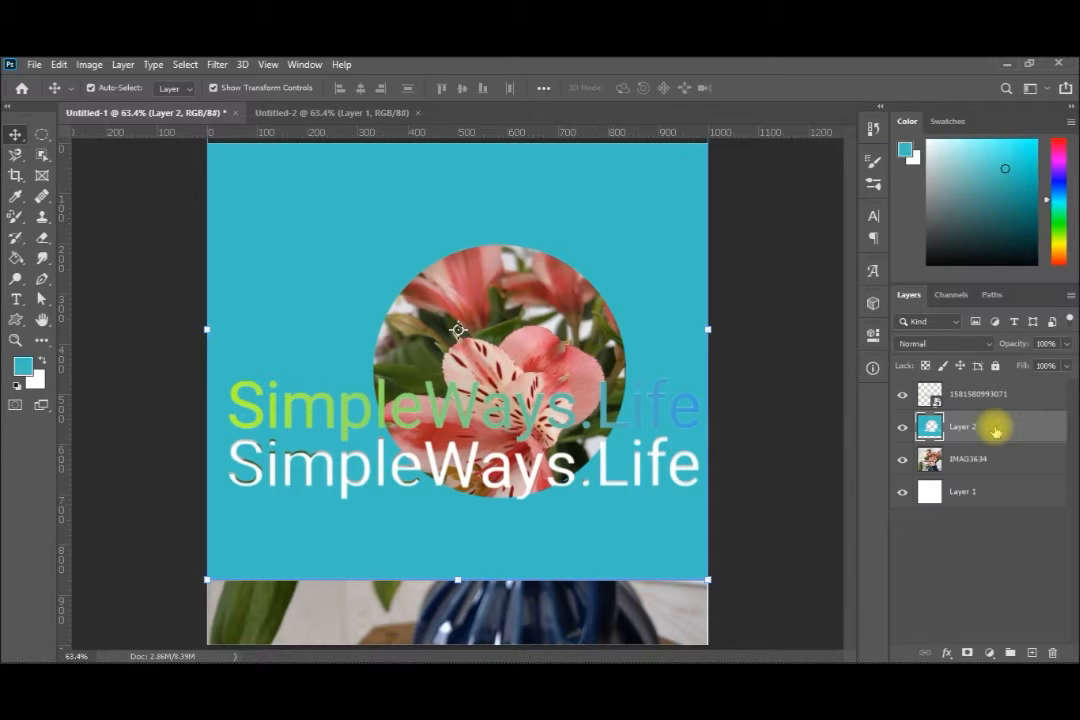
Step: On Layer 2, select the uncovered strip along the canvas's lower edge, fill it with teal, deselect it and refill the teal background
left_click(42, 141)
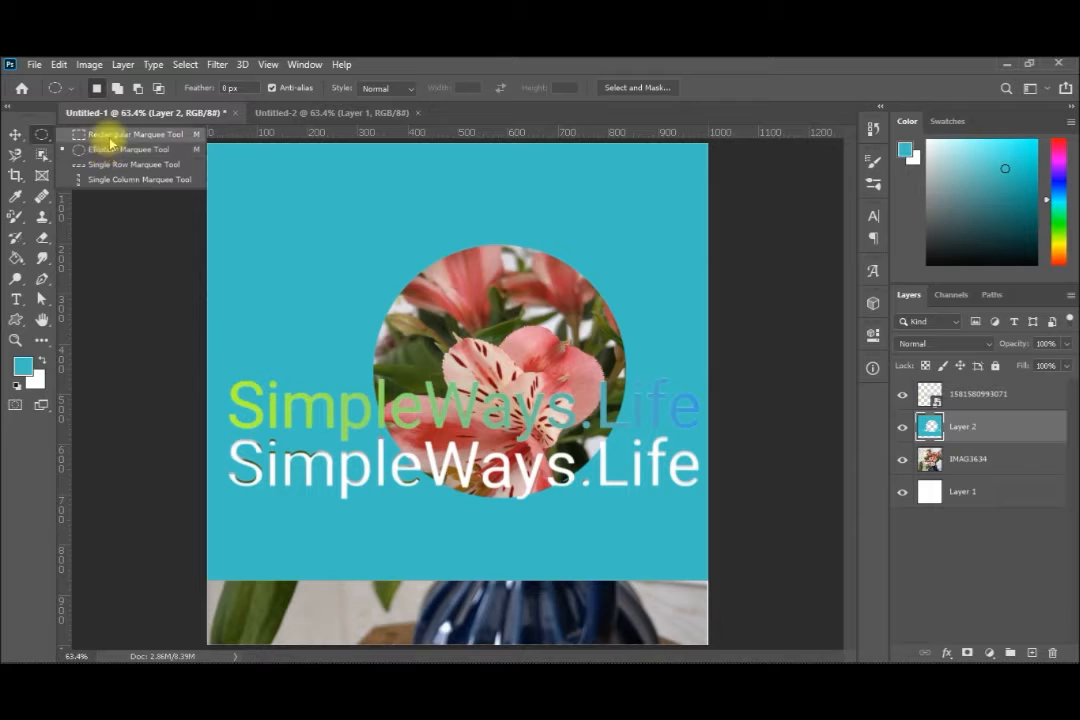
left_click(110, 141)
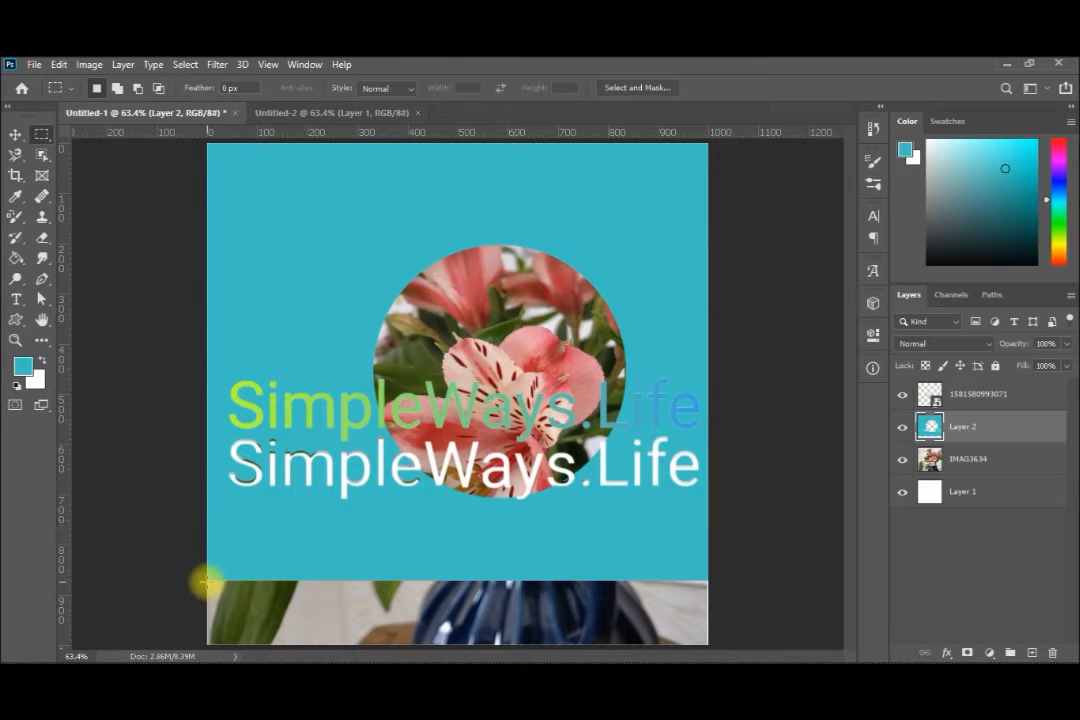
left_click_drag(206, 576, 757, 655)
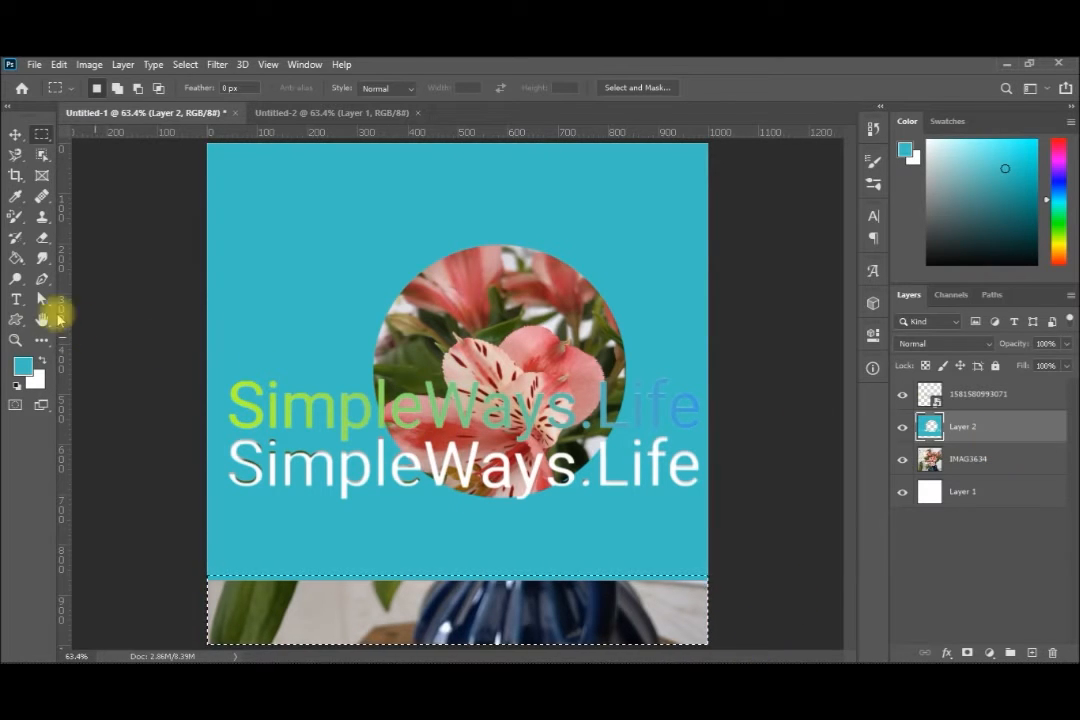
left_click(16, 256)
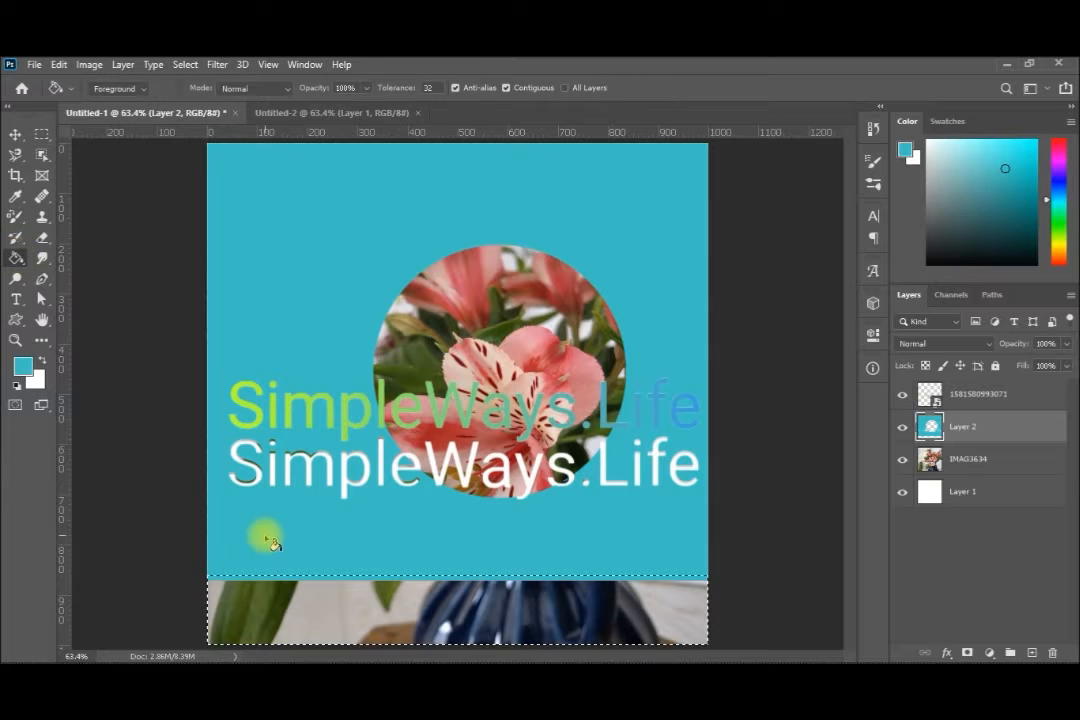
left_click(288, 591)
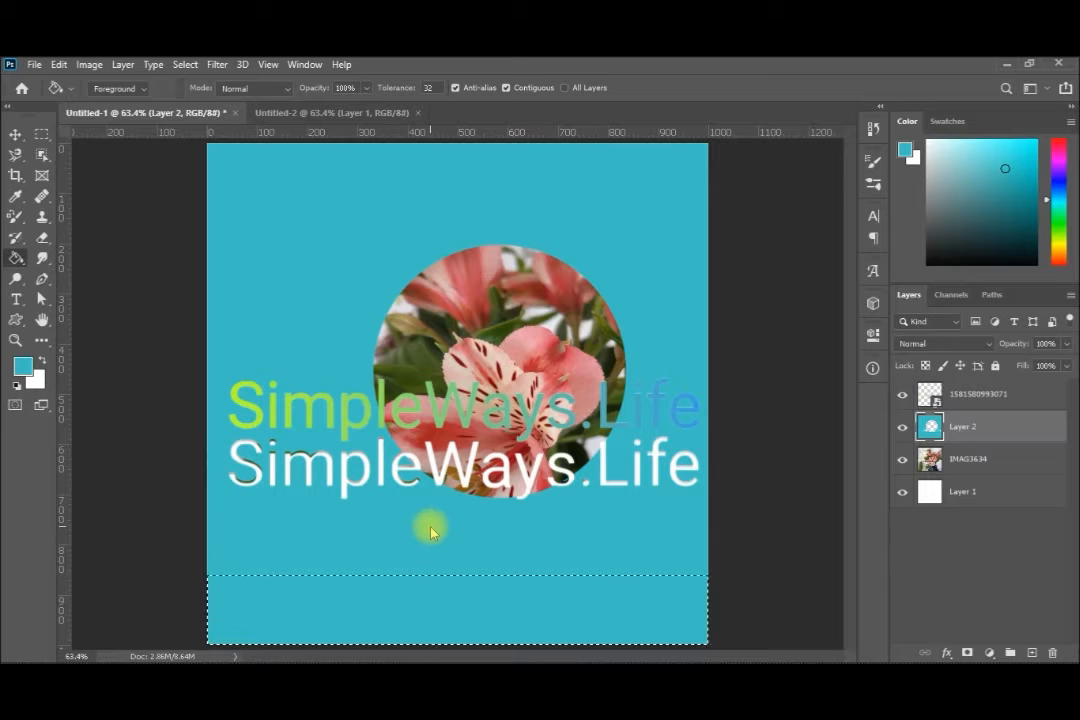
key("ctrl+d")
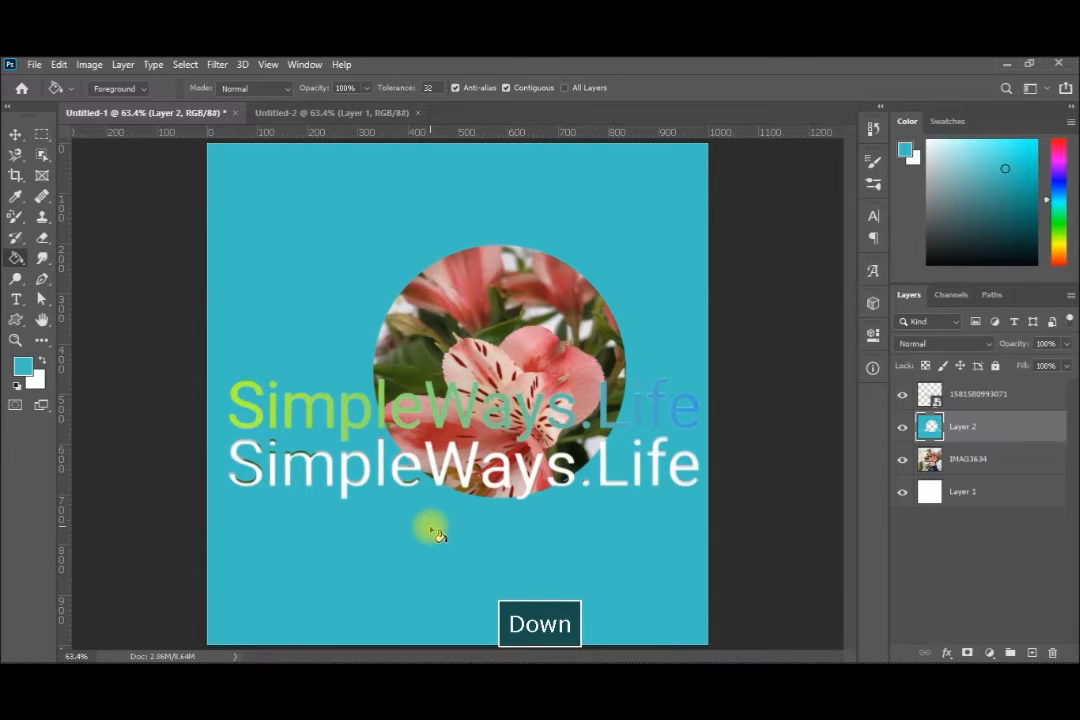
left_click(436, 534)
left_click(430, 528)
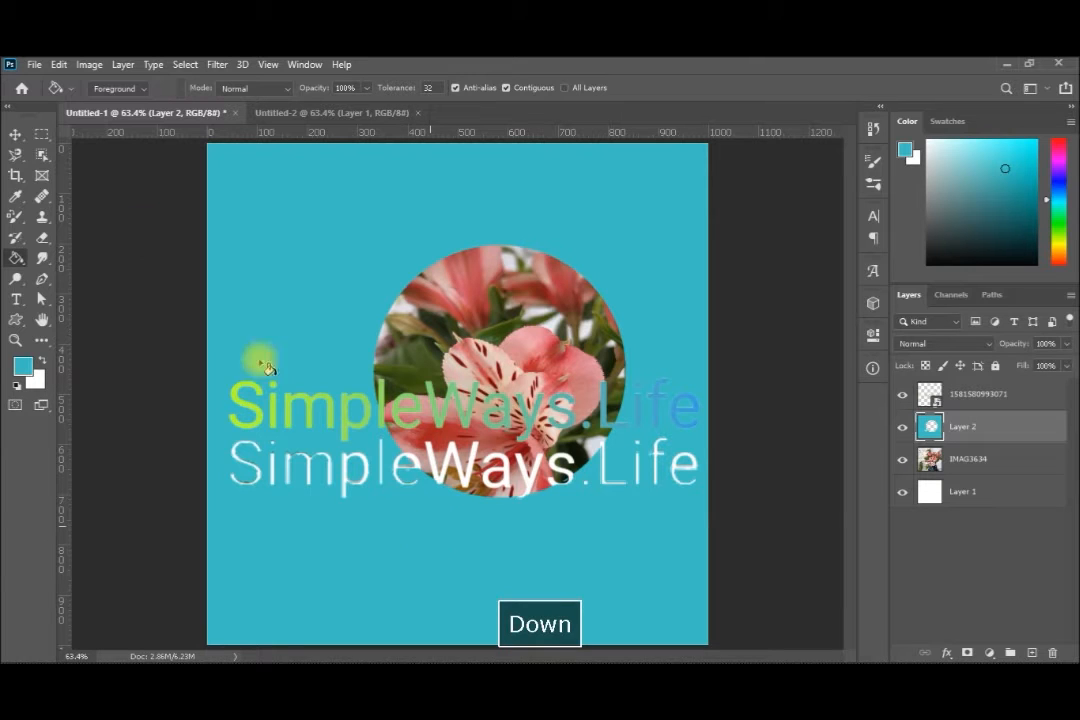
Step: Shift Layer 2 up by about 20 px and slightly left, offsetting its cut-out lettering from the photo's lettering
left_click(17, 134)
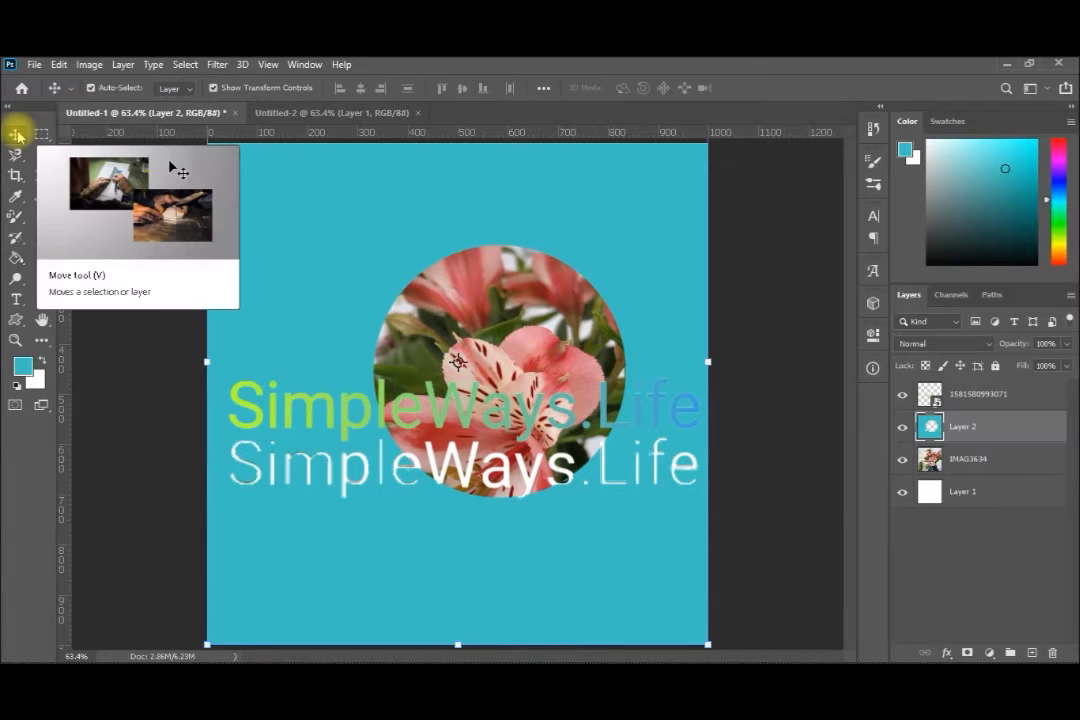
key("Down")
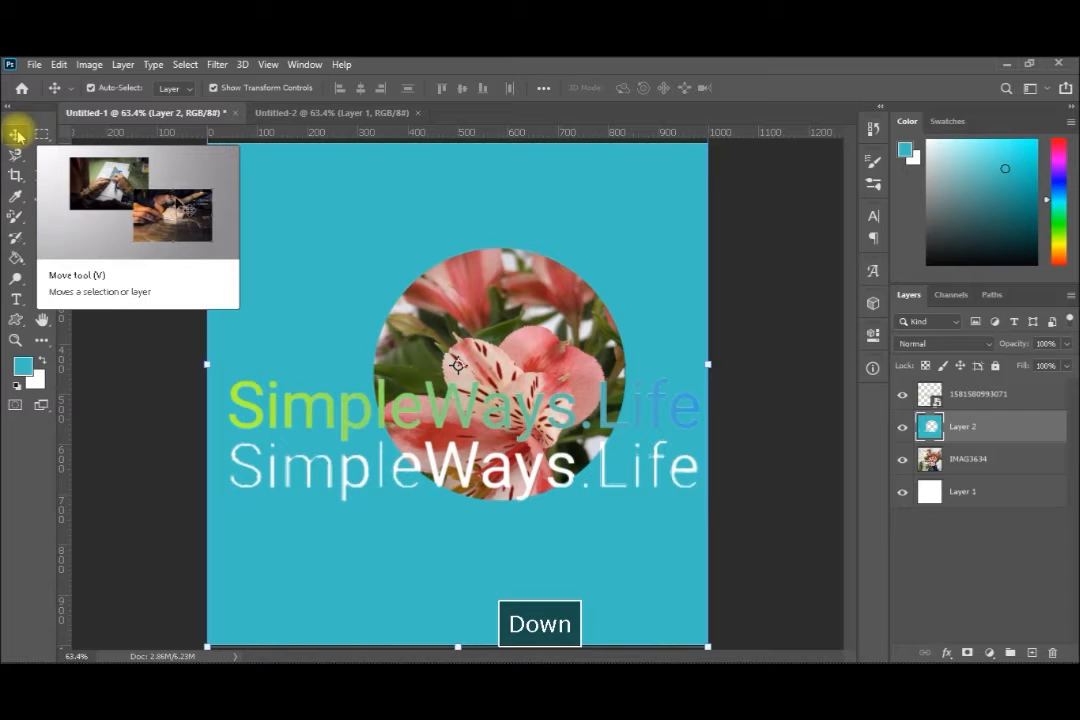
key("Left")
key("Right")
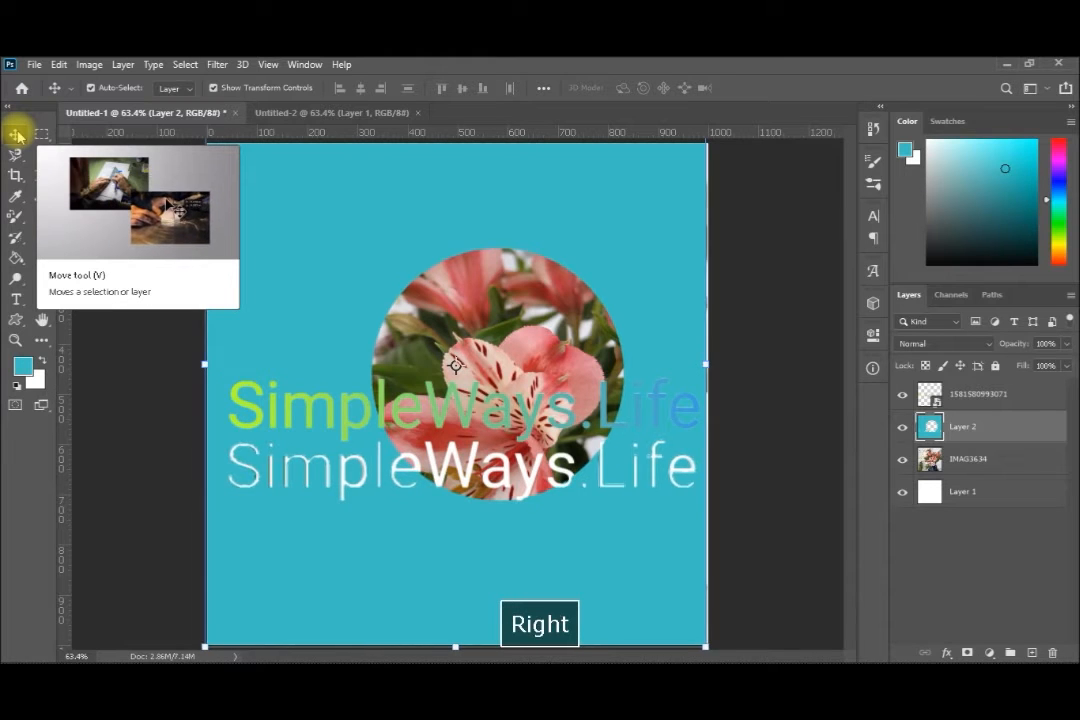
key("Up")
key("Up")
key("Up")
key("Up")
key("Up")
key("Up")
key("Up")
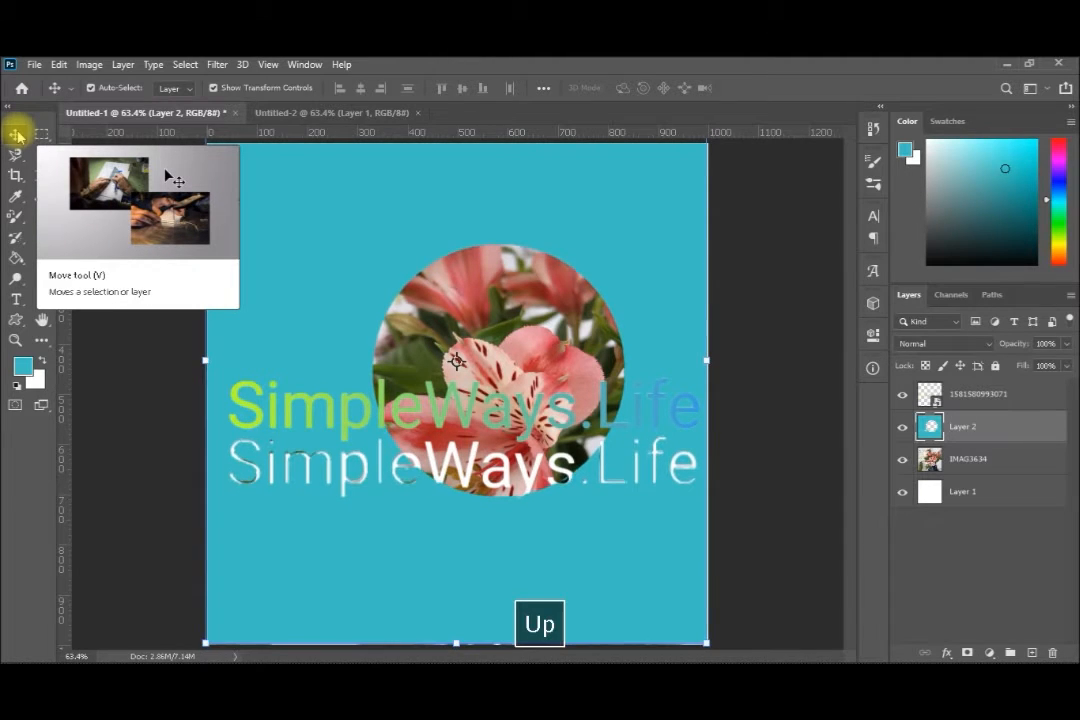
key("Up")
key("Up")
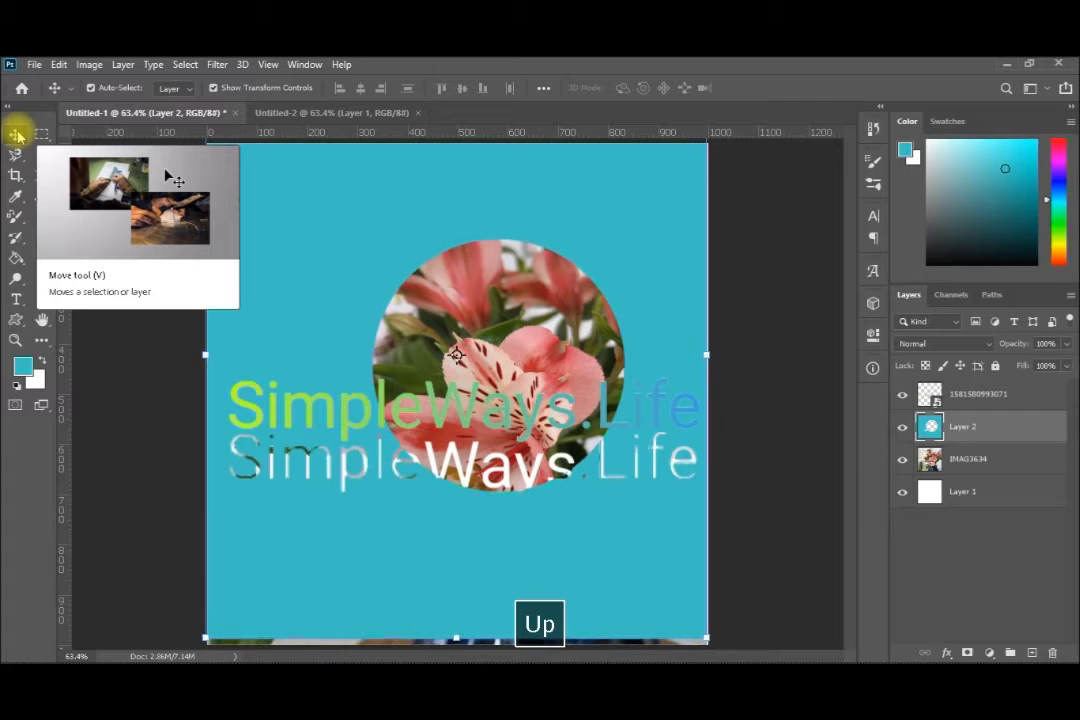
key("Up")
key("Up")
key("Up")
key("Up")
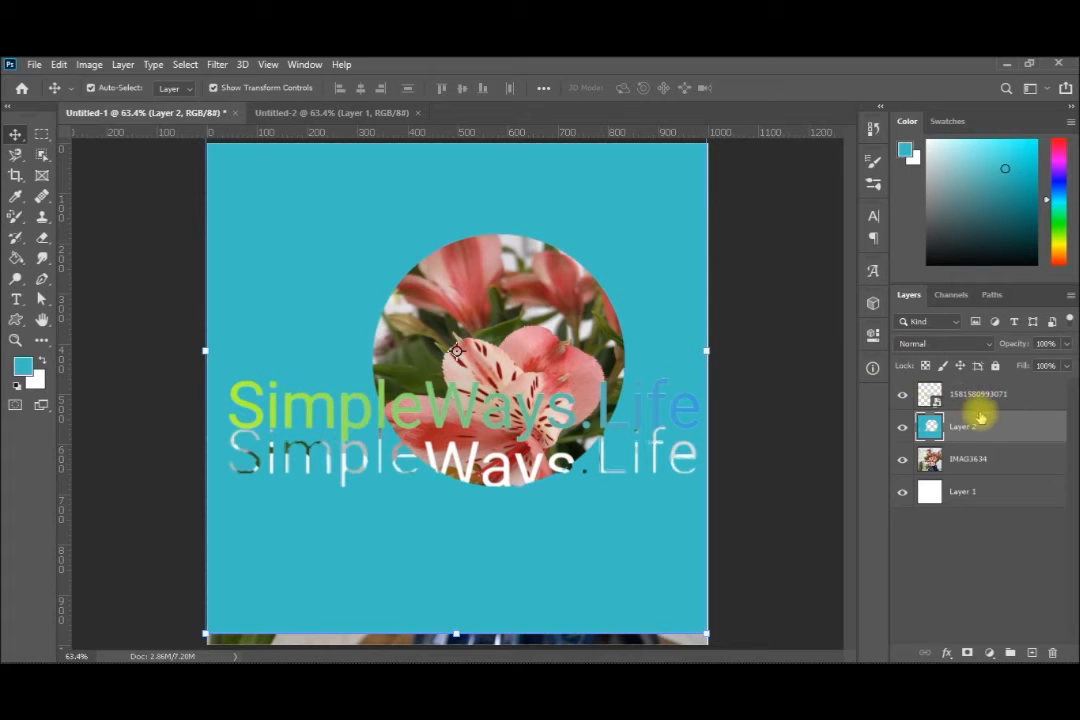
Step: Move the gradient SimpleWays.Life text layer down by about 125 px, over the lower part of the cut-out lettering
left_click(678, 390)
left_click_drag(361, 391, 362, 466)
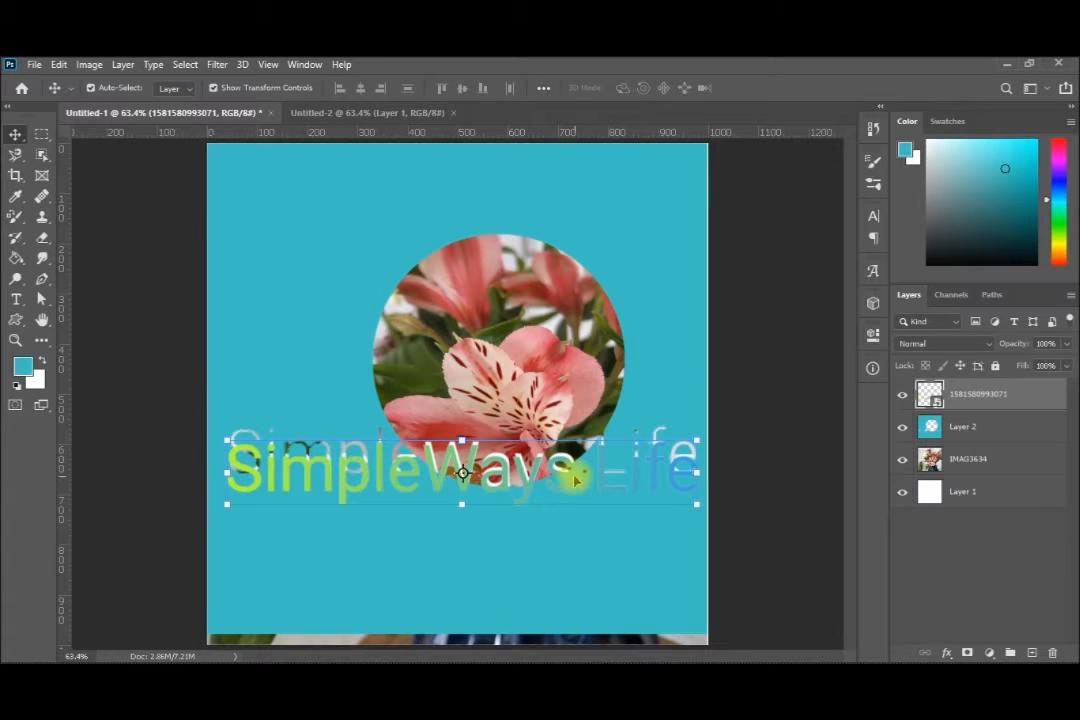
Step: Place the rose photo IMAG0013.jpg from the example 53 folder as an embedded image in the Untitled-2 document
left_click(360, 115)
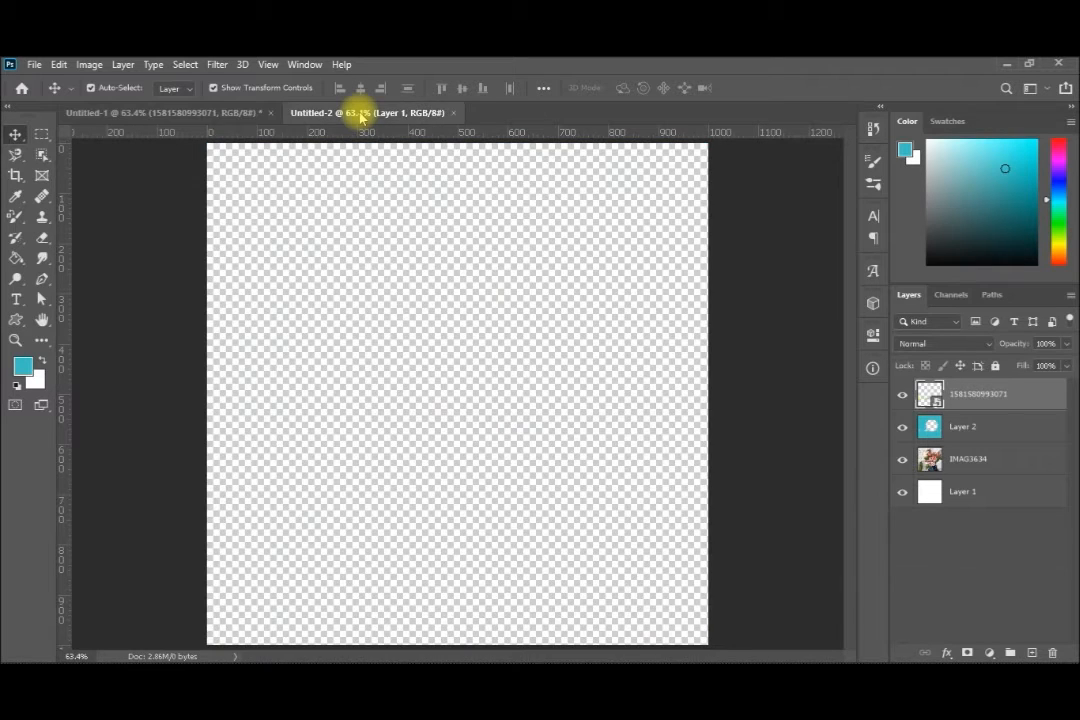
left_click(34, 65)
left_click(75, 379)
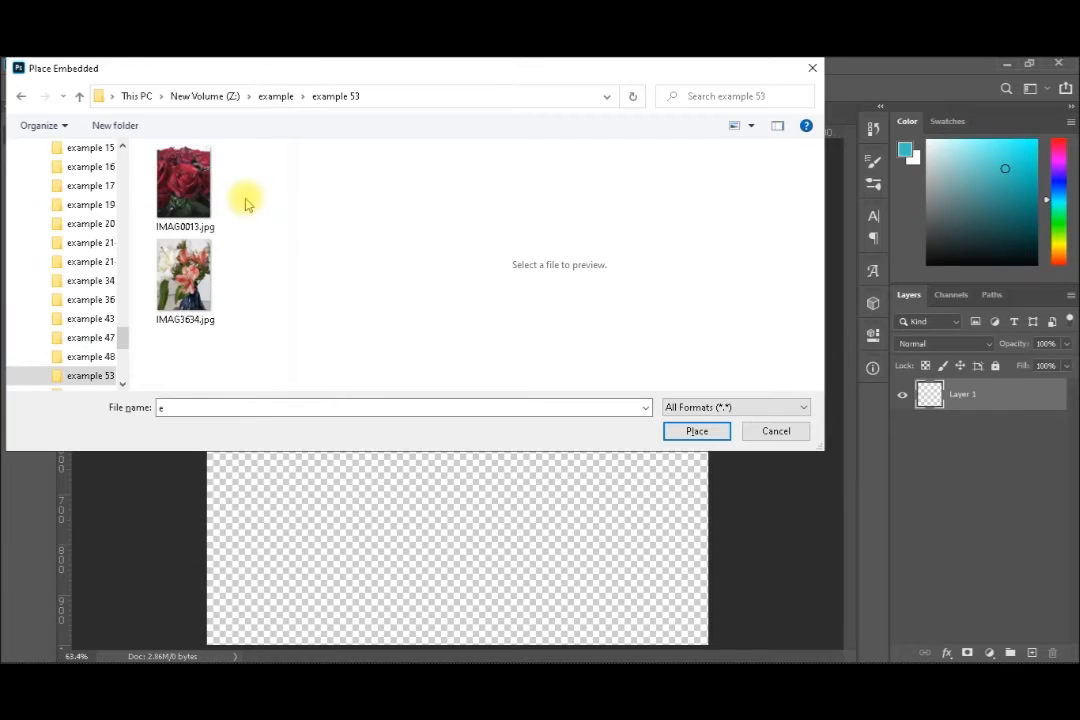
left_click(190, 195)
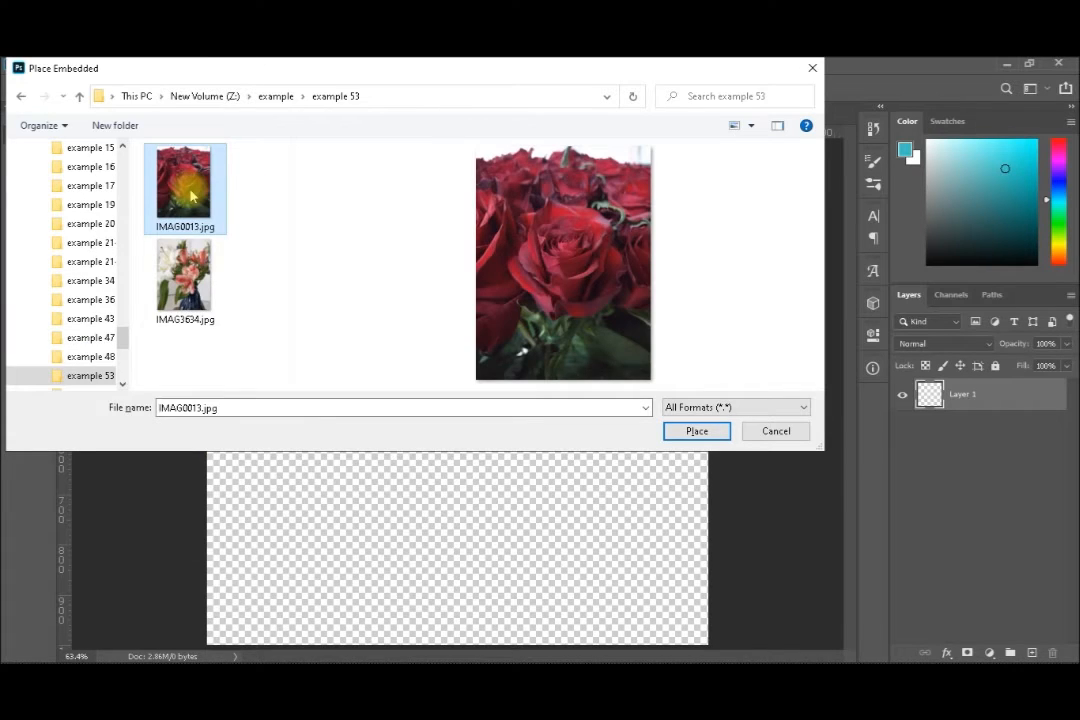
left_click(684, 433)
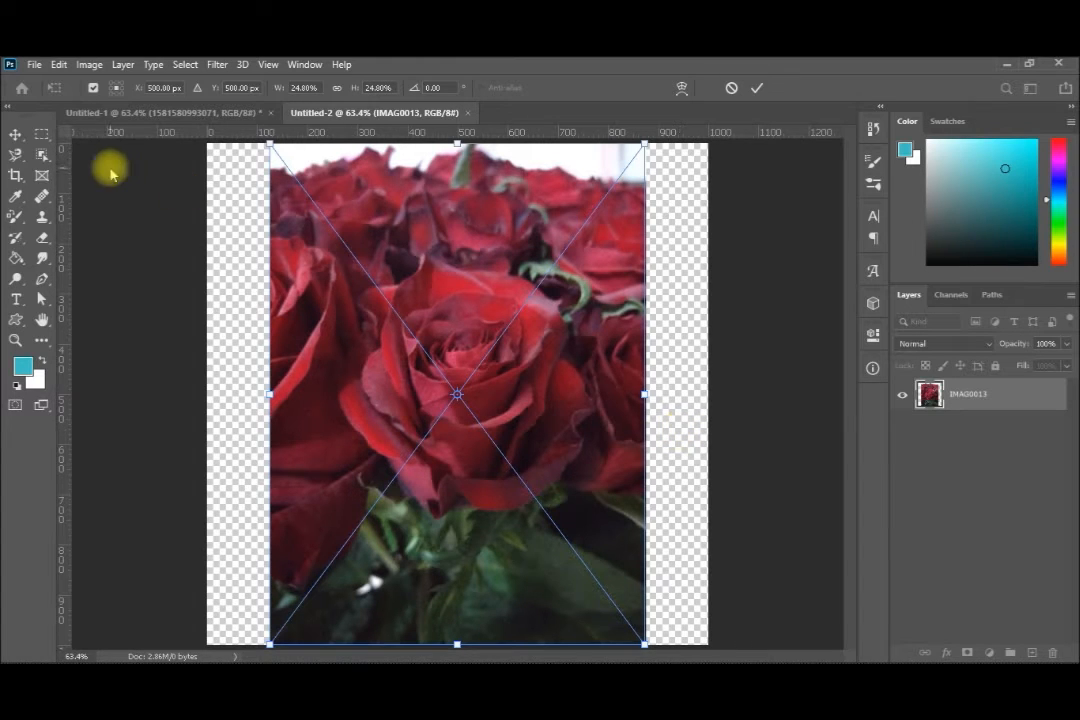
left_click(14, 134)
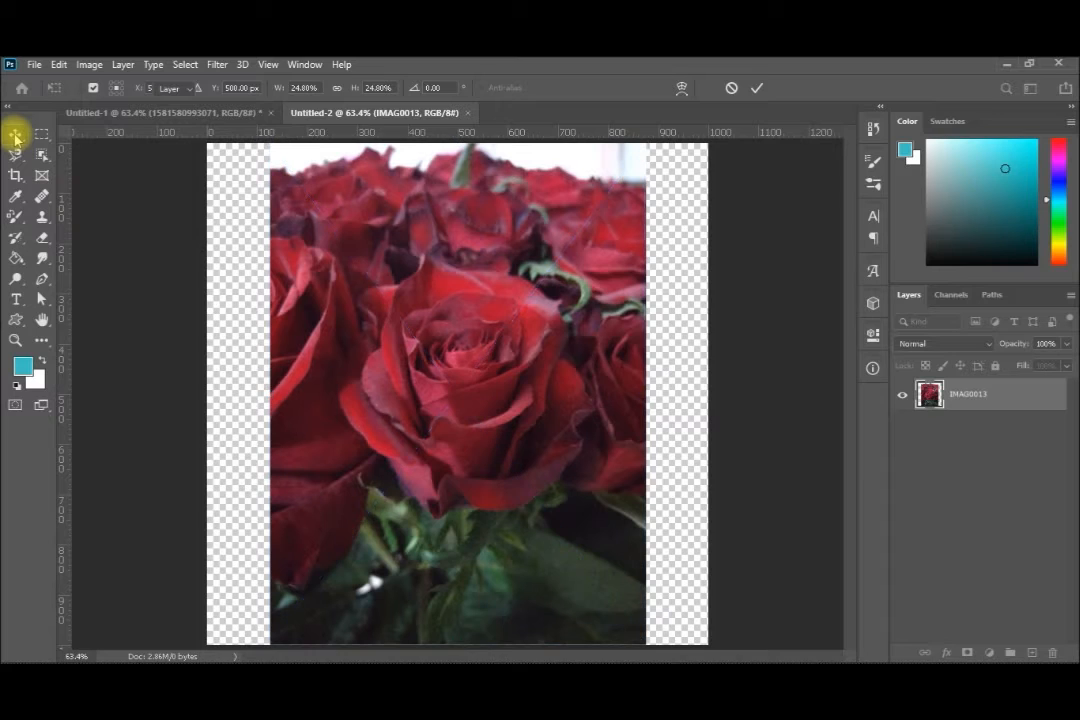
Step: Trim the transparent pixels away from only the left and right sides of the rose image
left_click(88, 65)
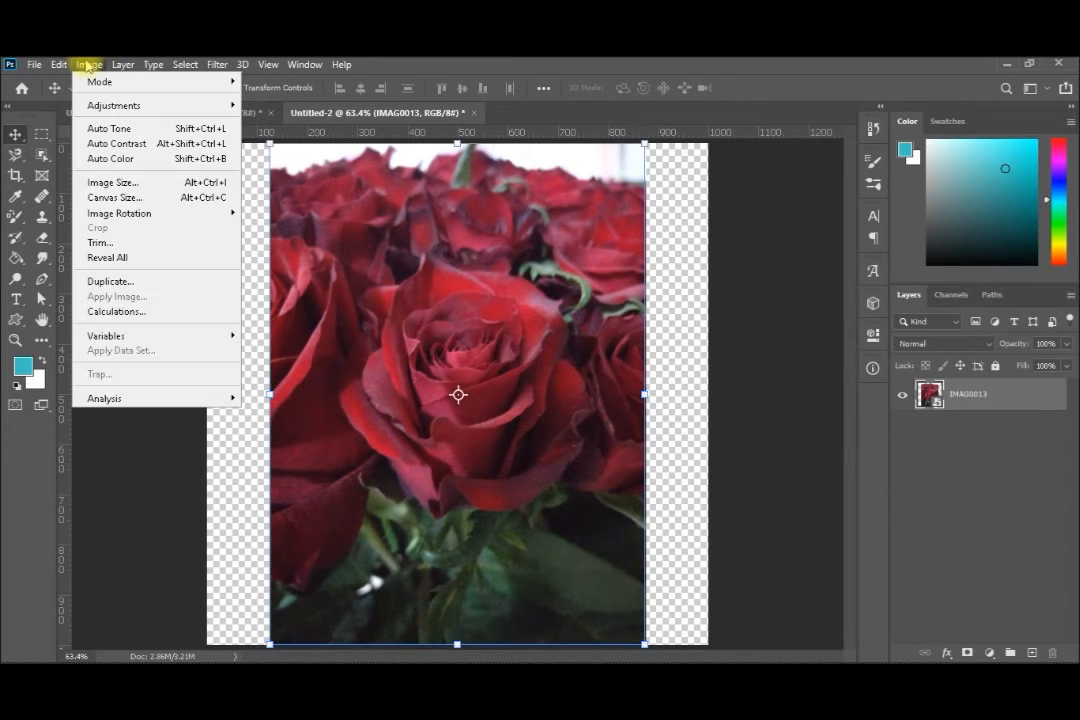
left_click(106, 242)
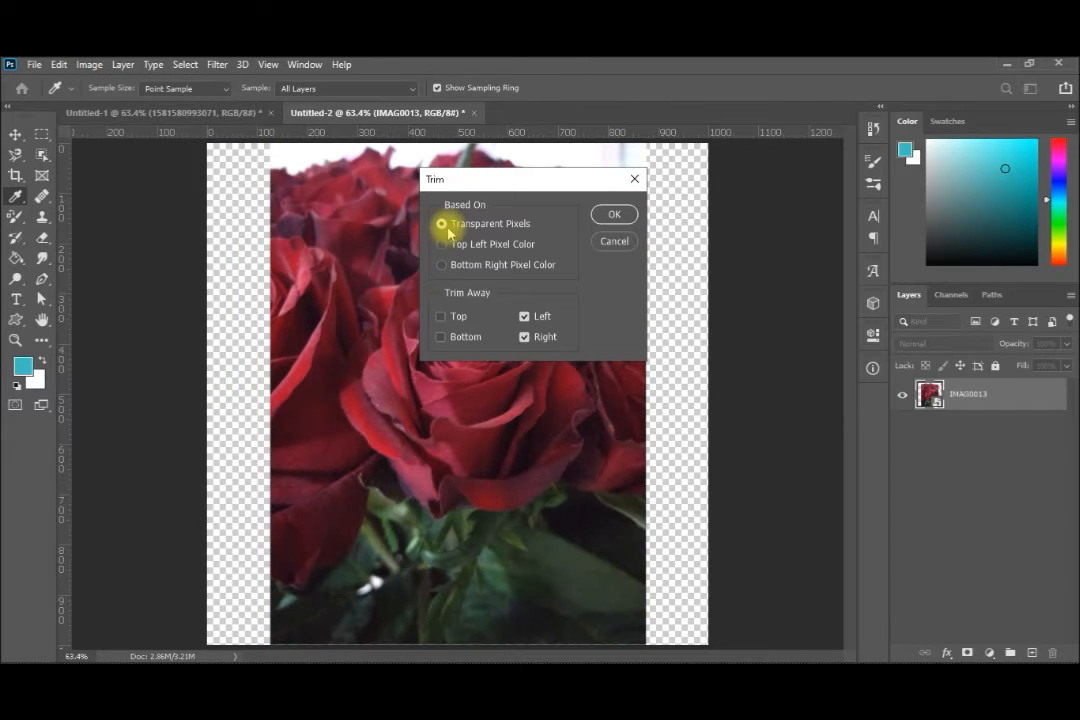
left_click(525, 317)
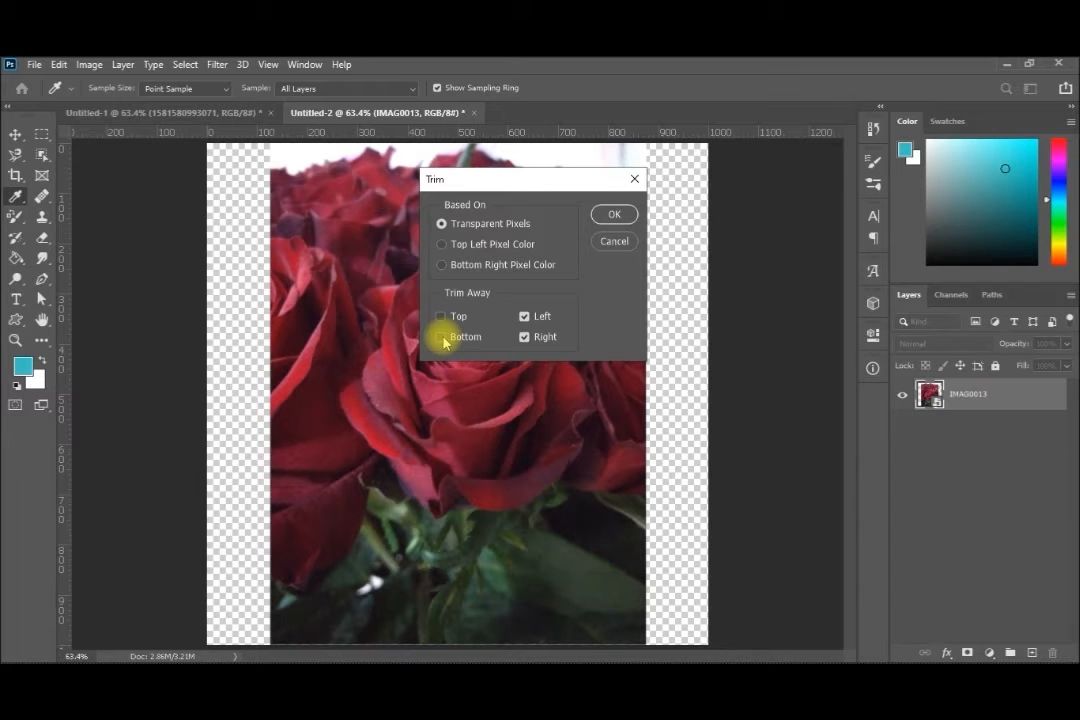
left_click(614, 216)
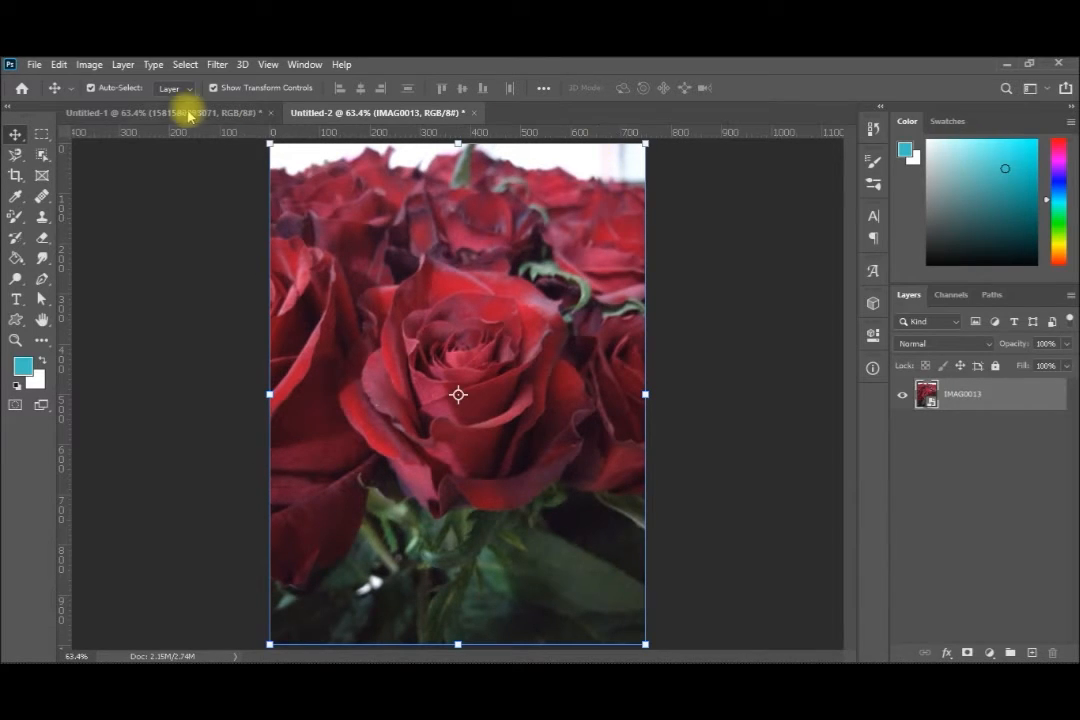
Step: Select the large central rose with the Object Selection tool in Rectangle mode
left_click(40, 155)
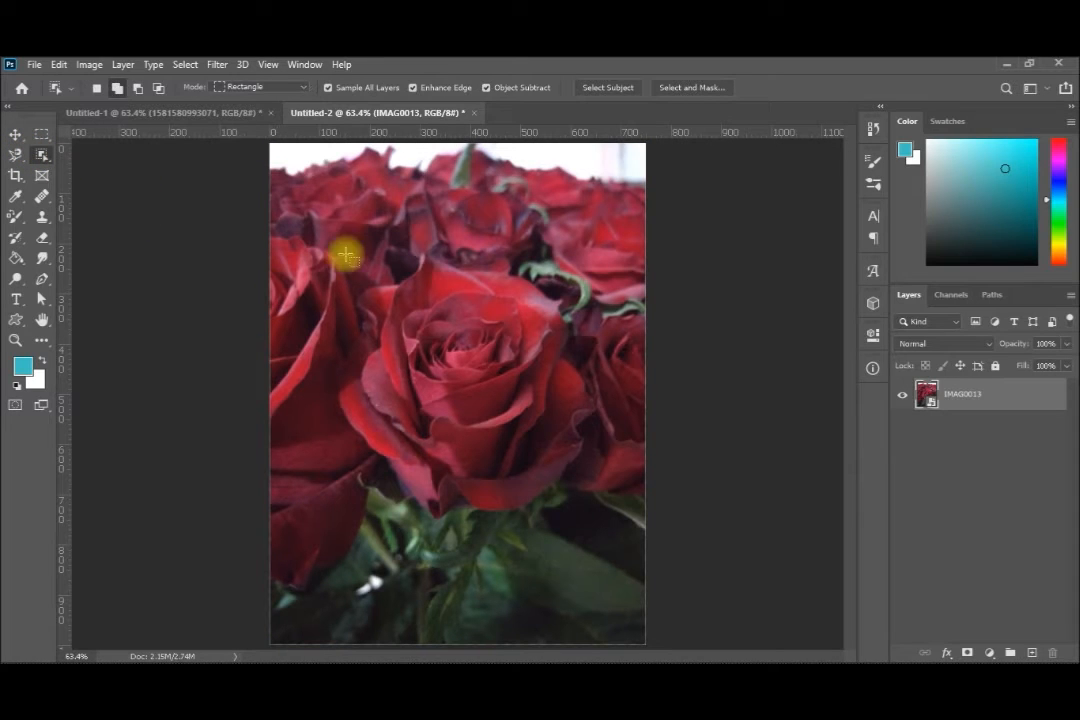
mouse_move(340, 241)
left_mouse_down()
mouse_move(490, 318)
mouse_move(630, 455)
mouse_move(608, 530)
left_mouse_up()
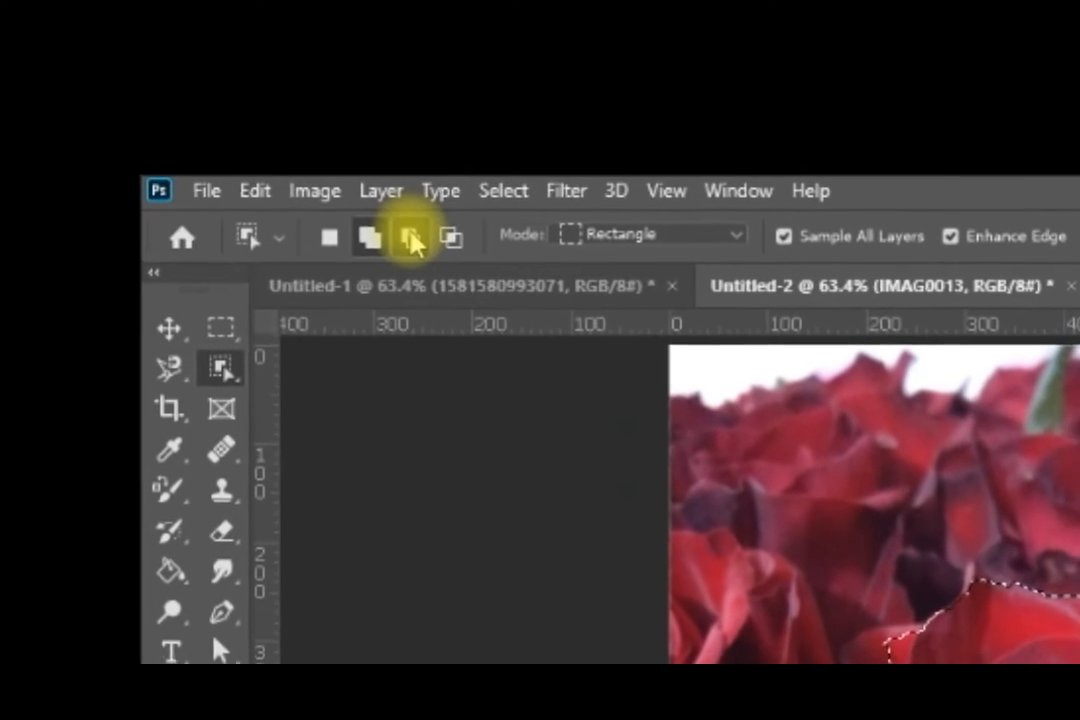
Step: Subtract the stray petal area beside the central rose's upper-left edge from the selection with the Object Selection tool
left_click(269, 160)
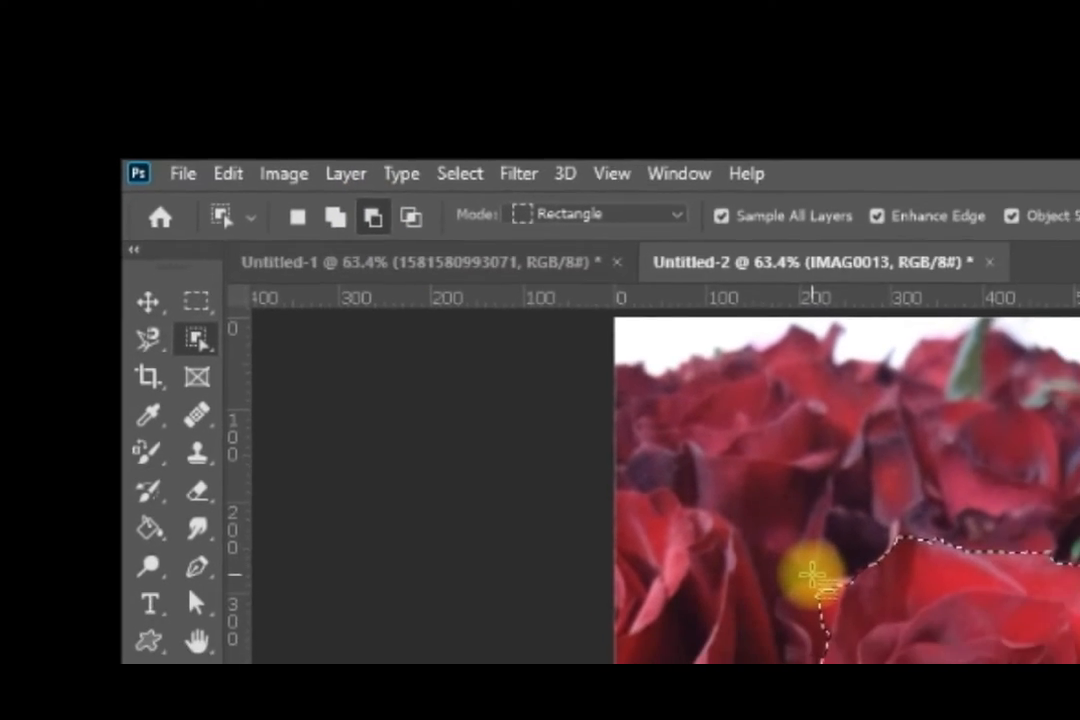
left_click_drag(895, 636, 927, 681)
left_click_drag(570, 432, 571, 443)
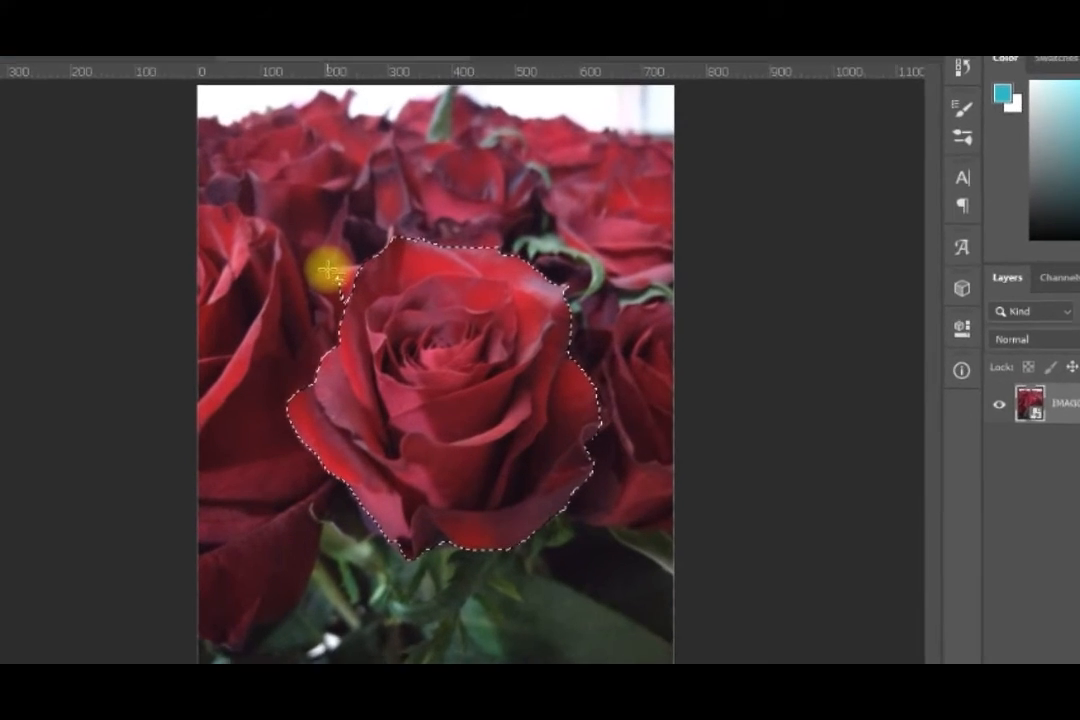
left_click_drag(372, 289, 383, 303)
left_click_drag(305, 275, 307, 295)
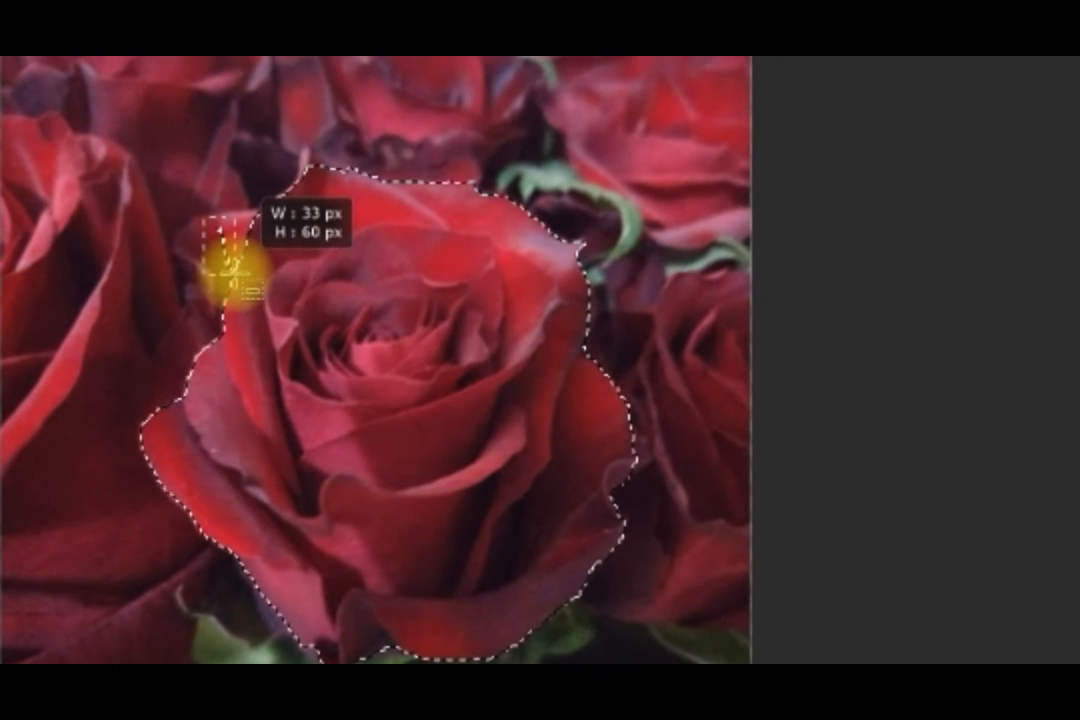
left_click_drag(233, 270, 233, 272)
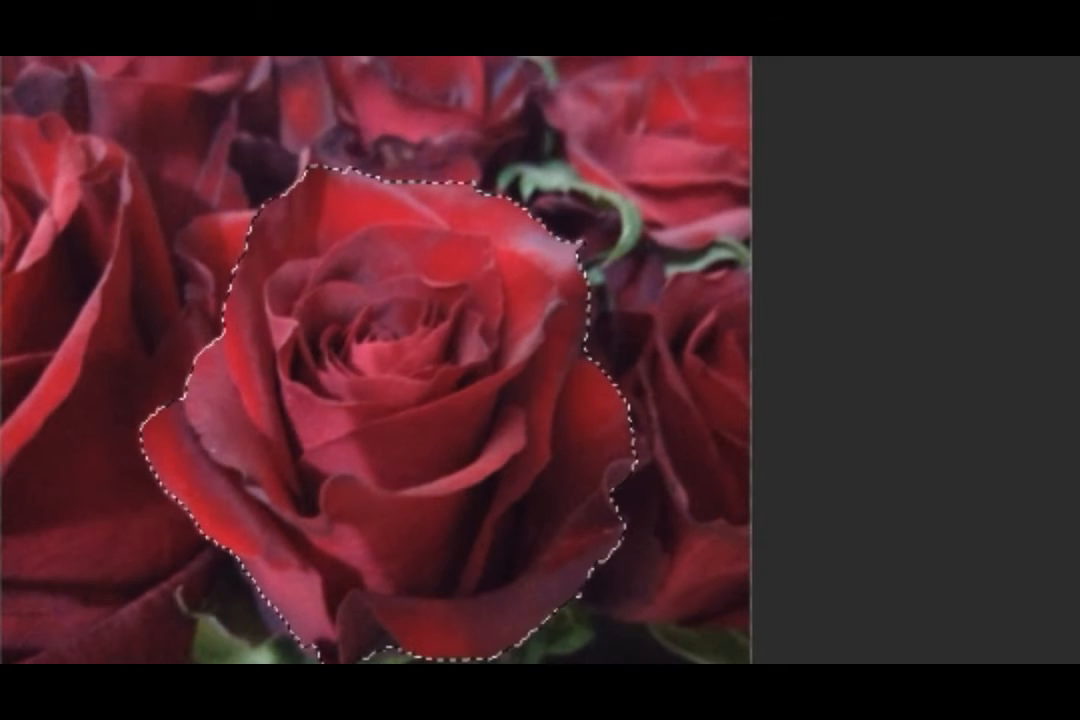
Step: Copy the selected central rose to a new layer and hide the IMAG0013 photo layer to isolate it
key("alt+l")
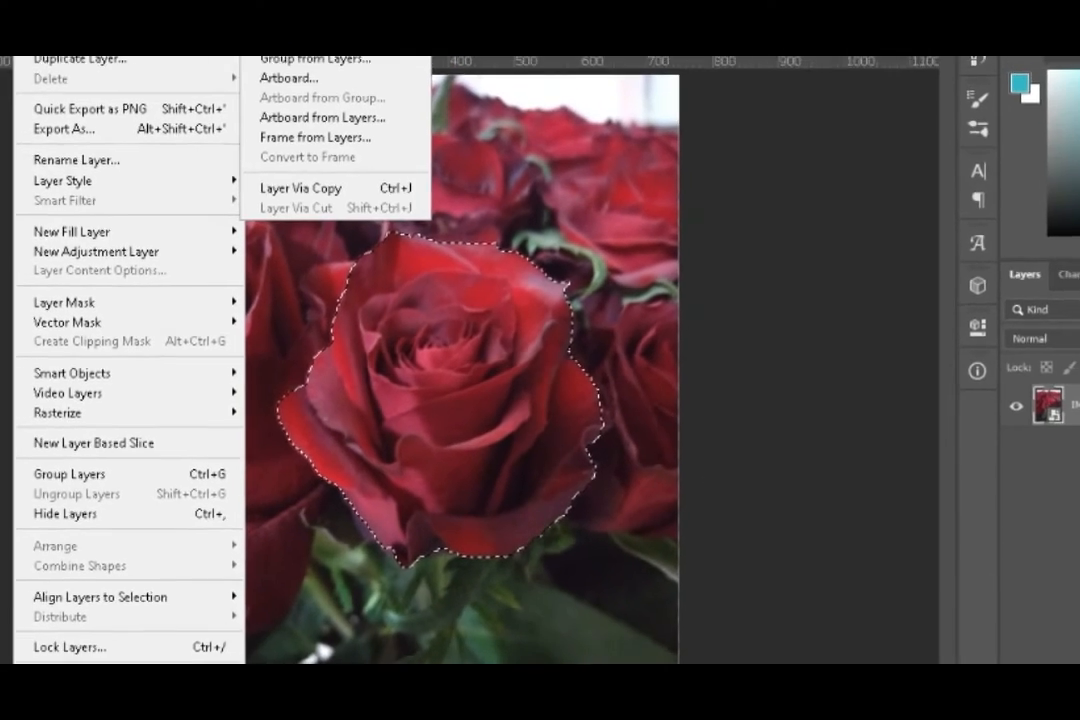
mouse_move(370, 57)
mouse_move(120, 65)
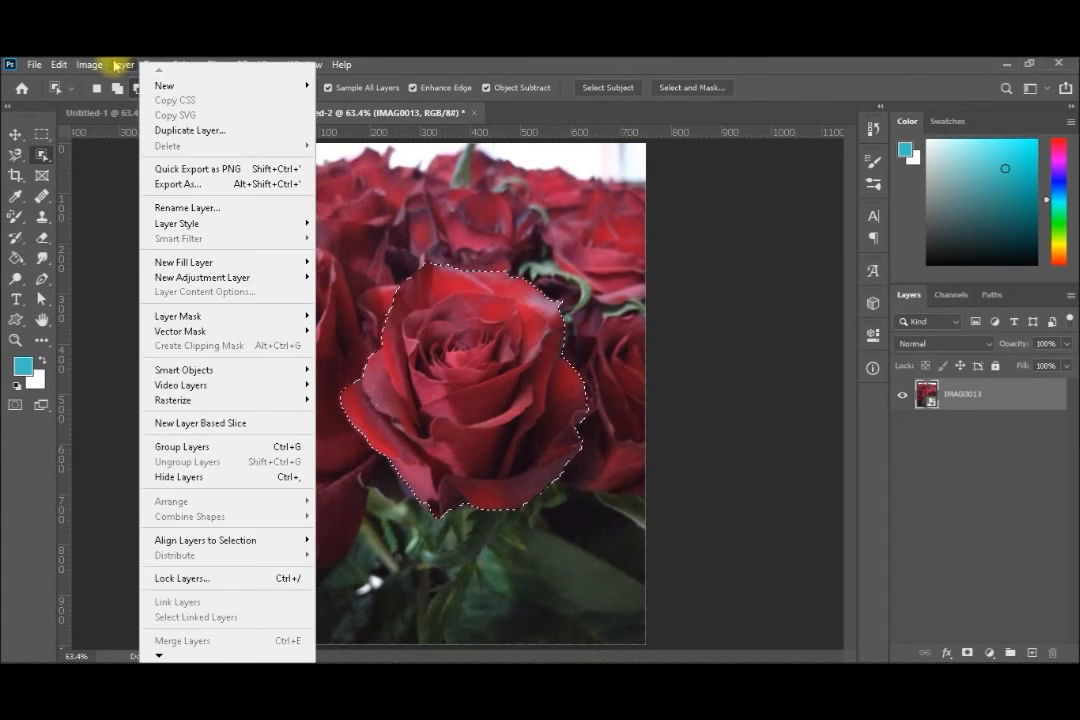
mouse_move(165, 88)
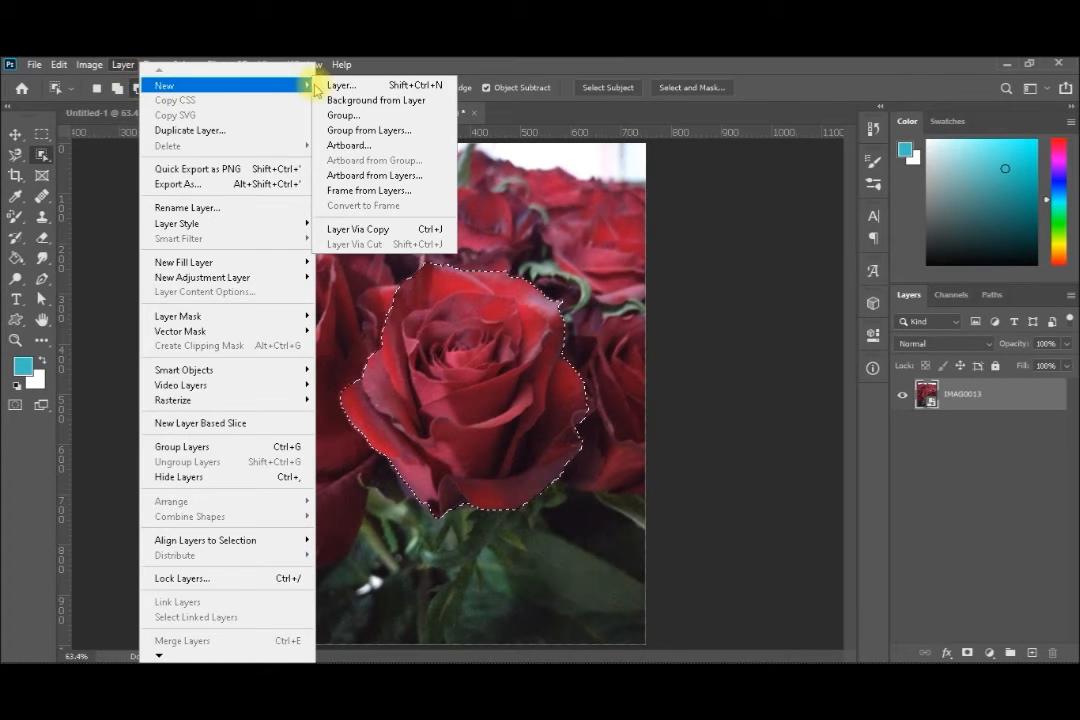
left_click(360, 229)
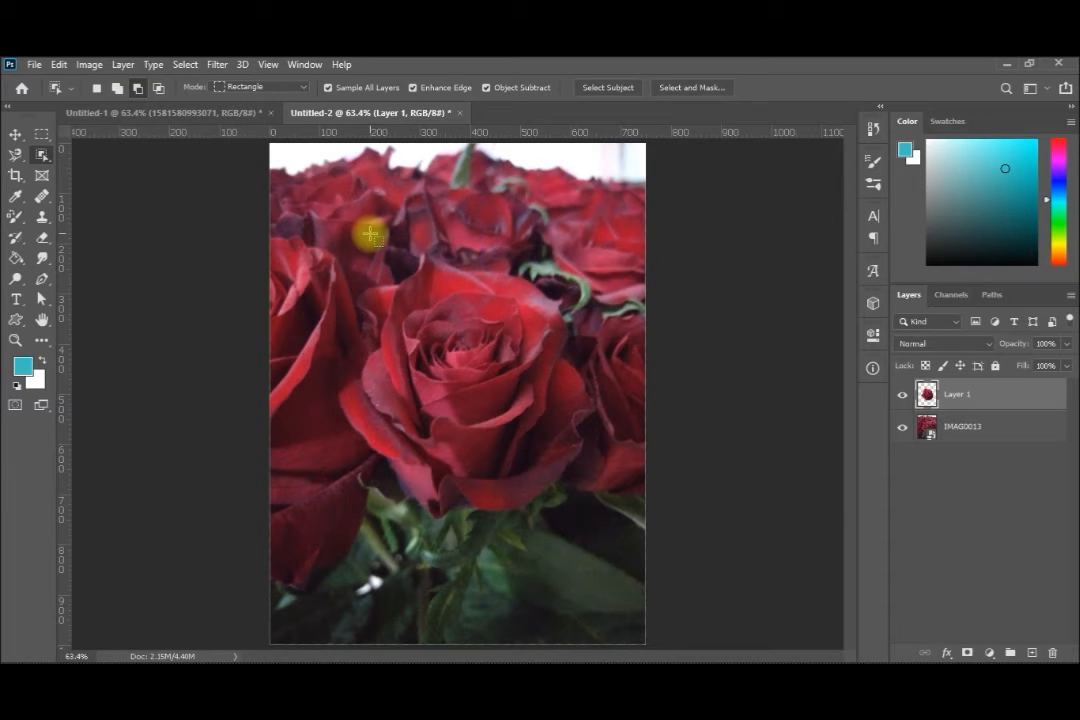
left_click(902, 428)
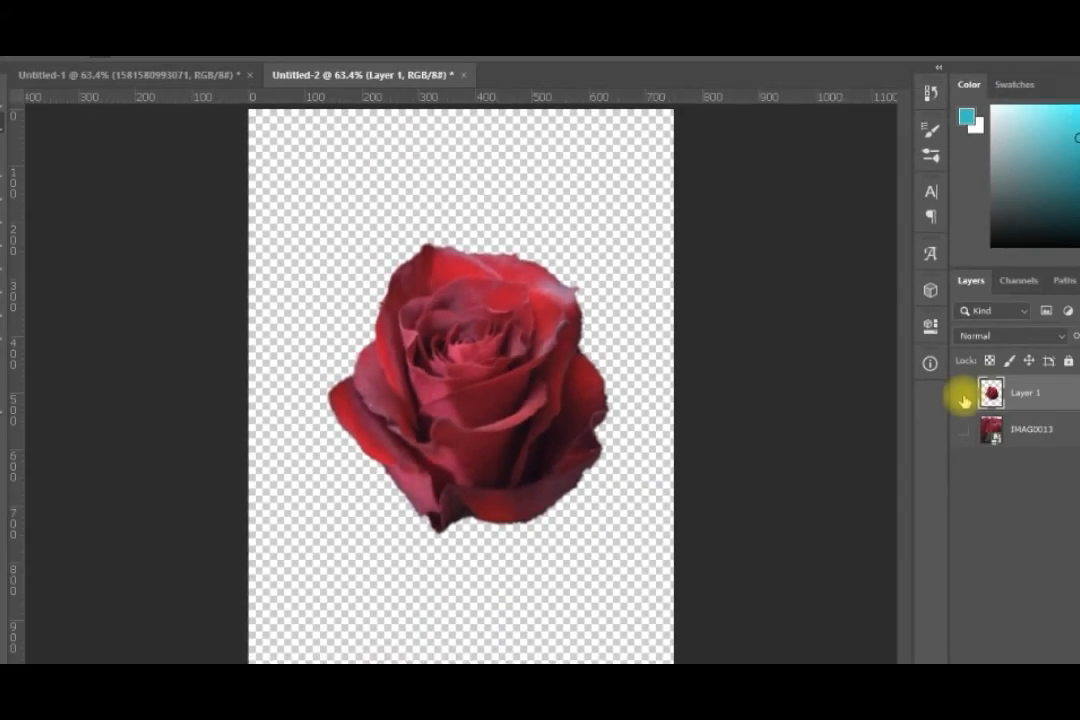
Step: Reselect the large central rose on the IMAG0013 photo layer, with that layer shown and Layer 1 hidden
left_click(903, 394)
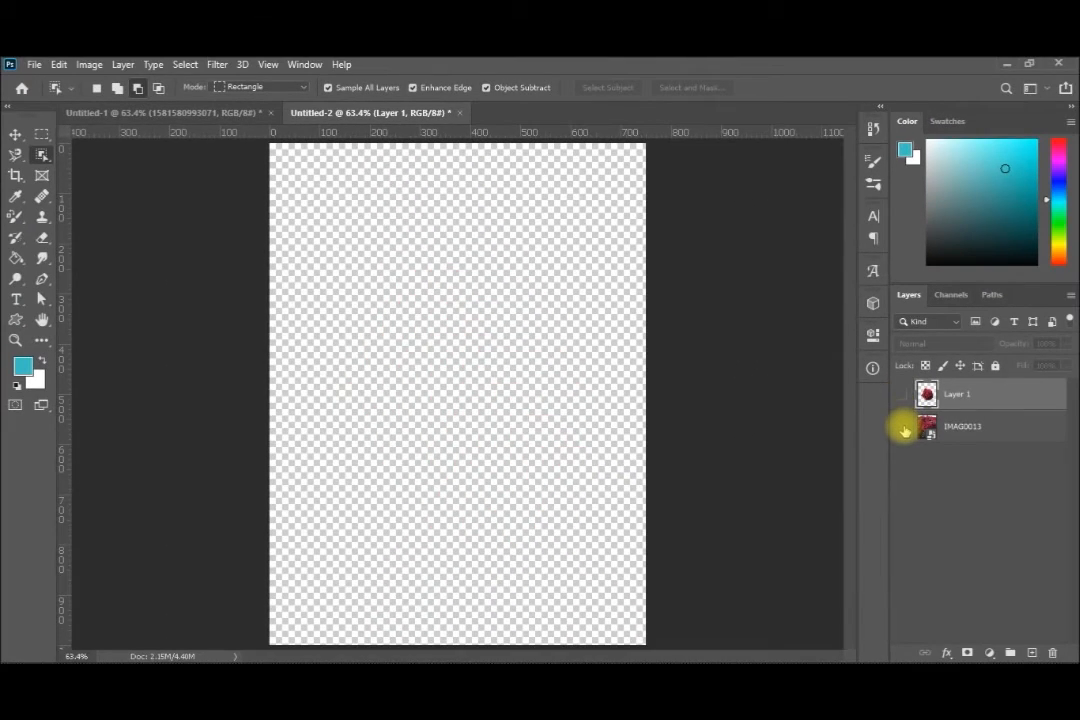
left_click(903, 429)
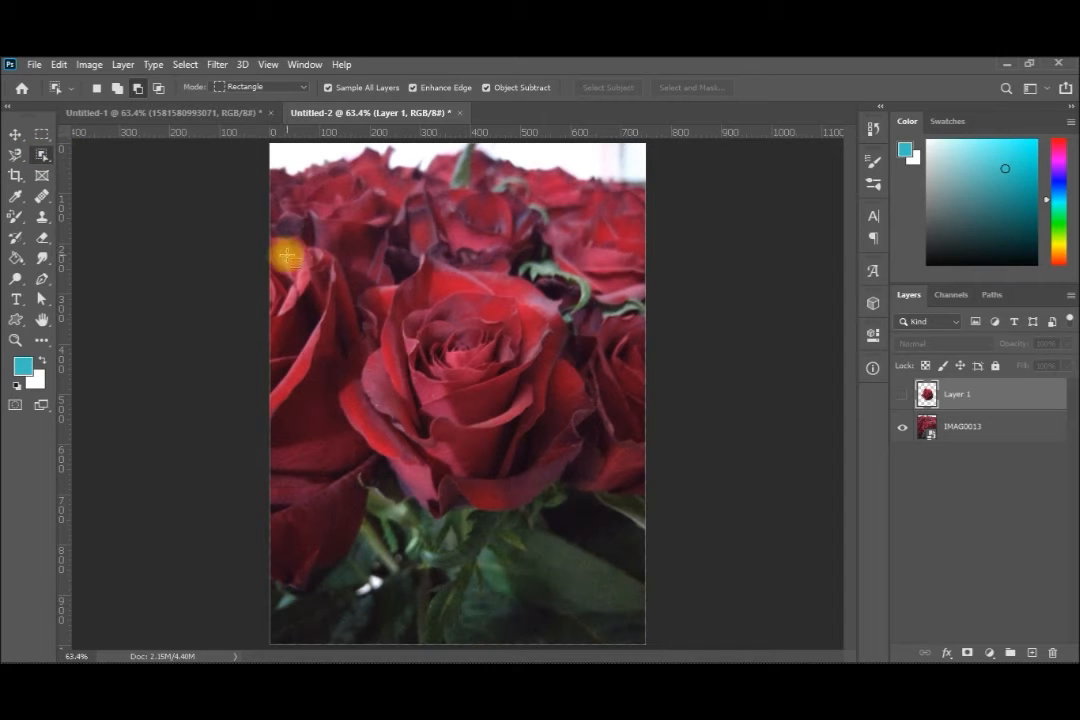
left_click_drag(329, 236, 614, 527)
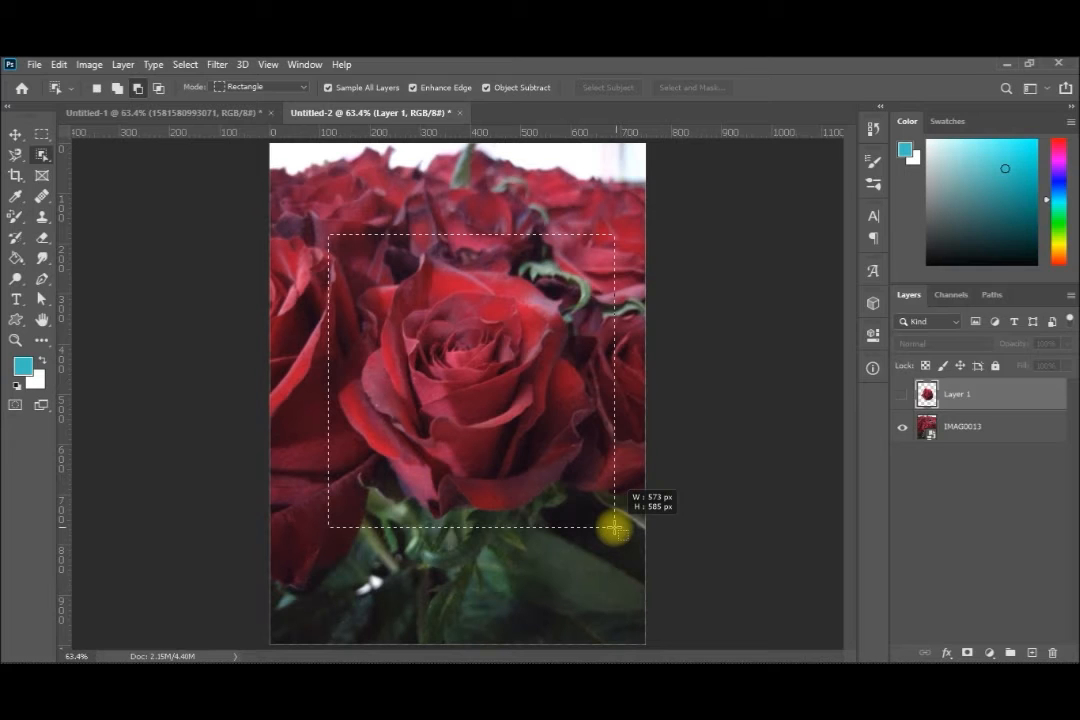
left_click_drag(614, 527, 614, 527)
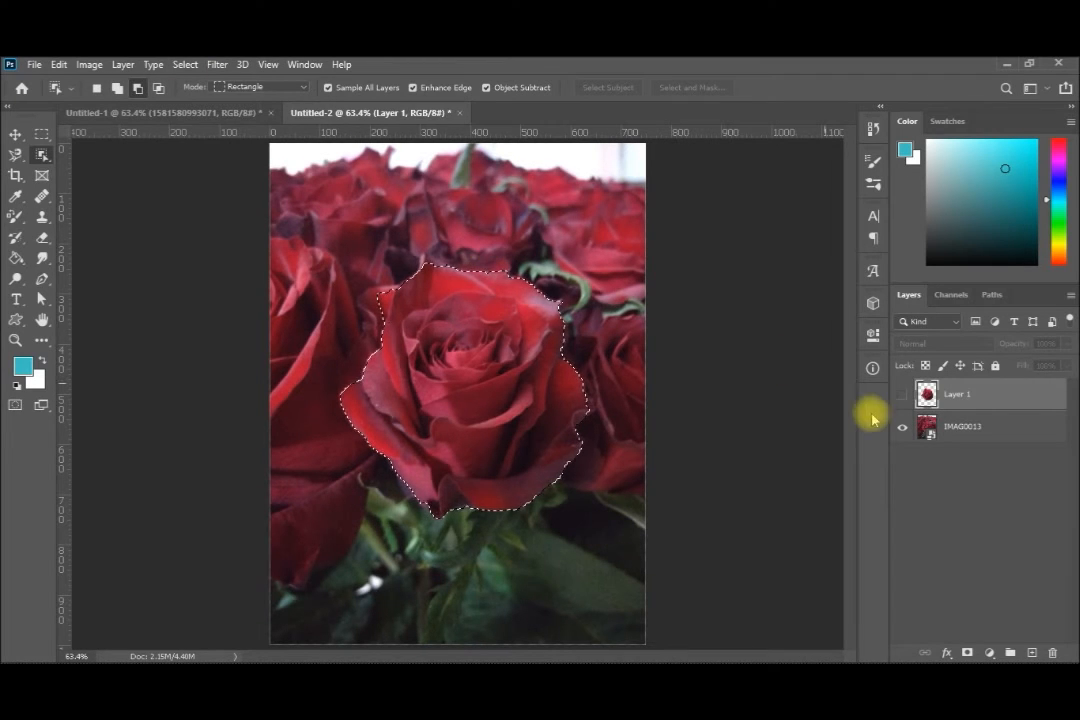
left_click(1026, 440)
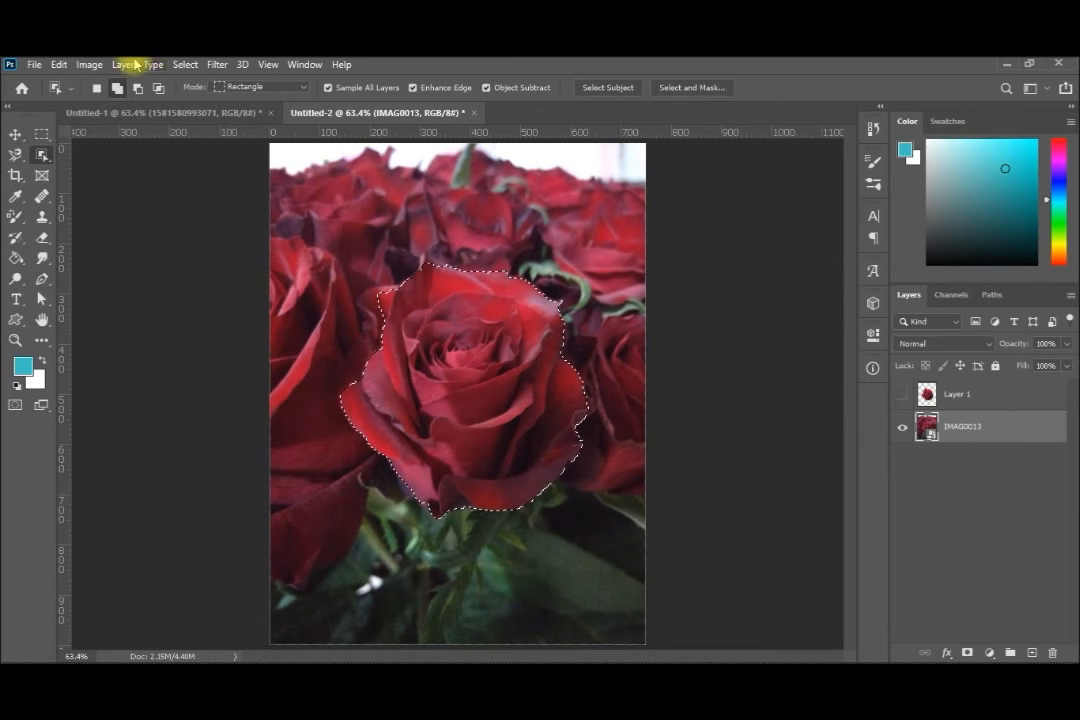
left_click(185, 65)
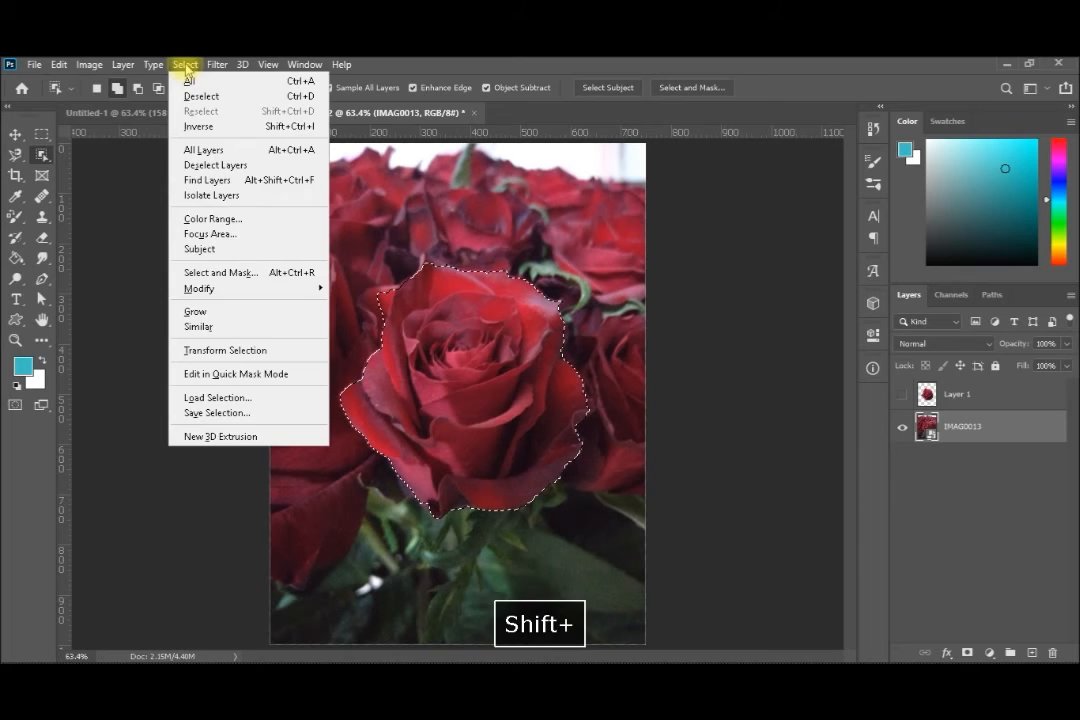
left_click(236, 275, "shift")
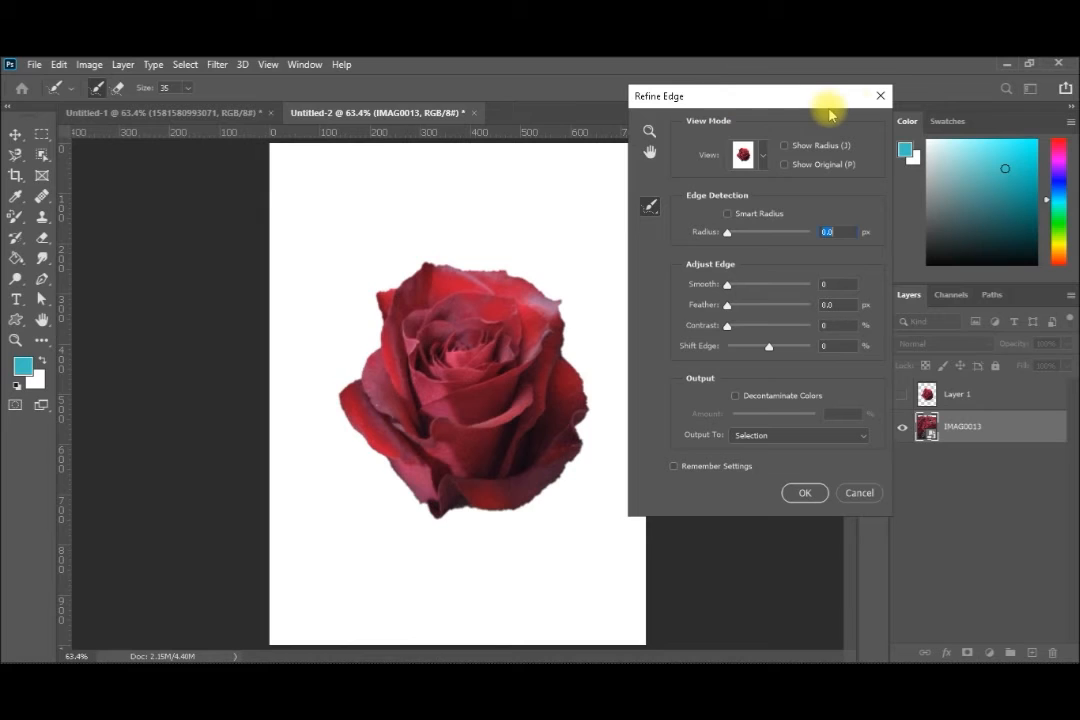
left_click(881, 96)
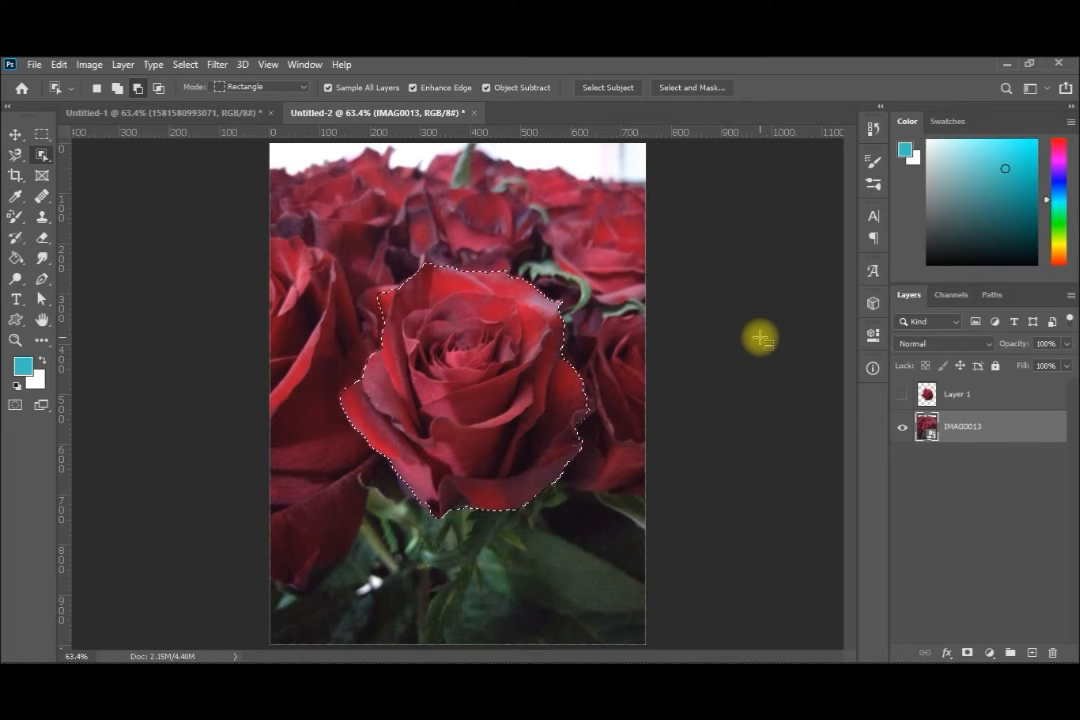
Step: Start Refine Edge on the rose selection with Smart Radius enabled, a radius of 5.7 px and Smooth at 30
key("ctrl+alt+equal")
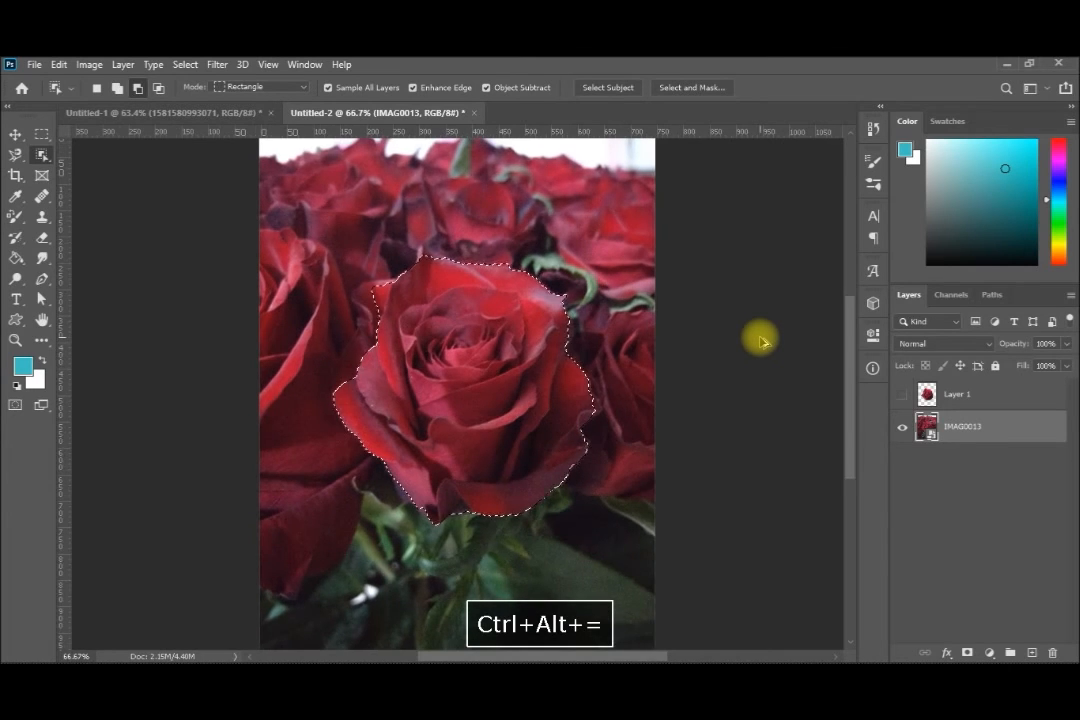
key("ctrl+alt+equal")
key("ctrl+alt+equal")
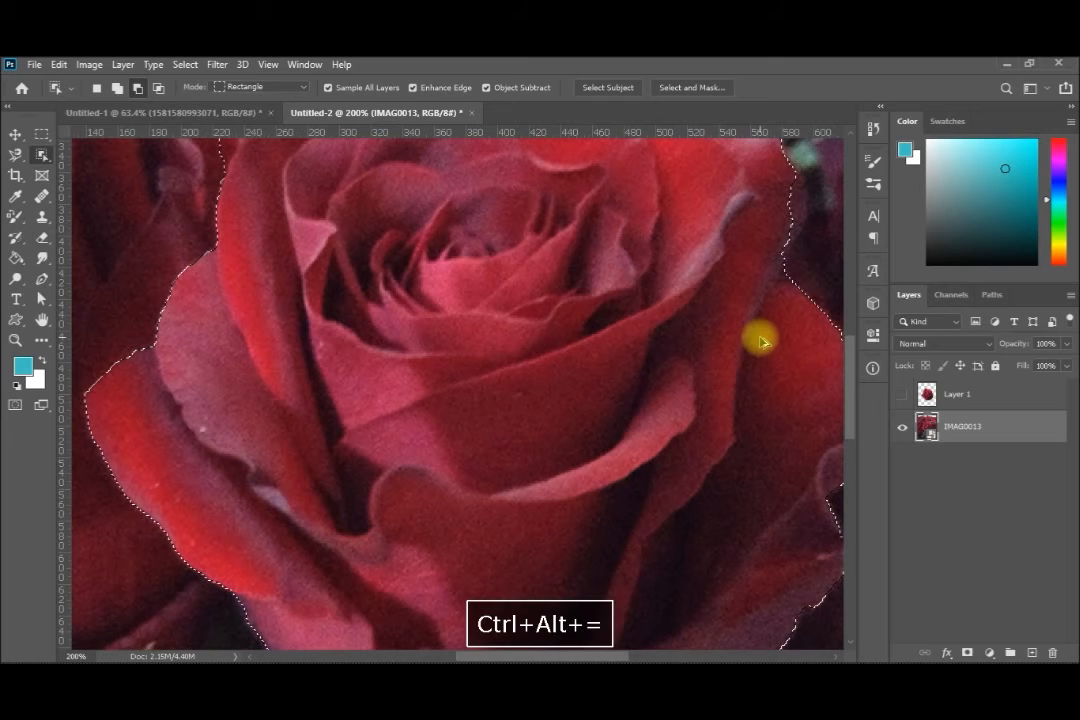
key("ctrl+alt+minus")
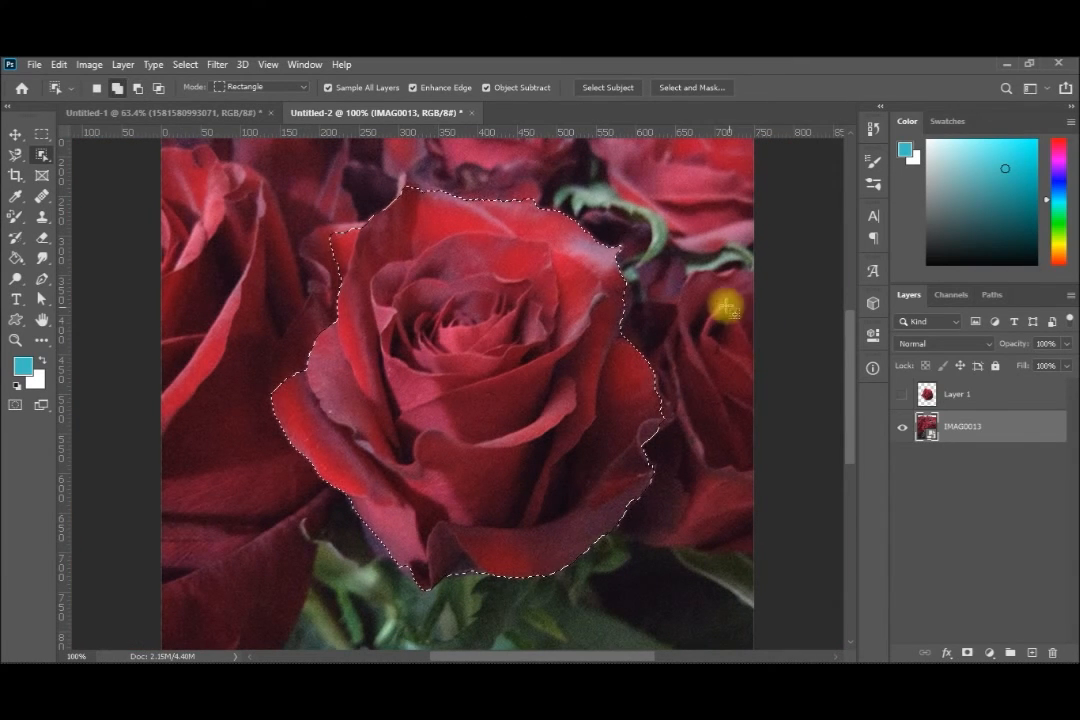
left_click(117, 87)
left_click(122, 64)
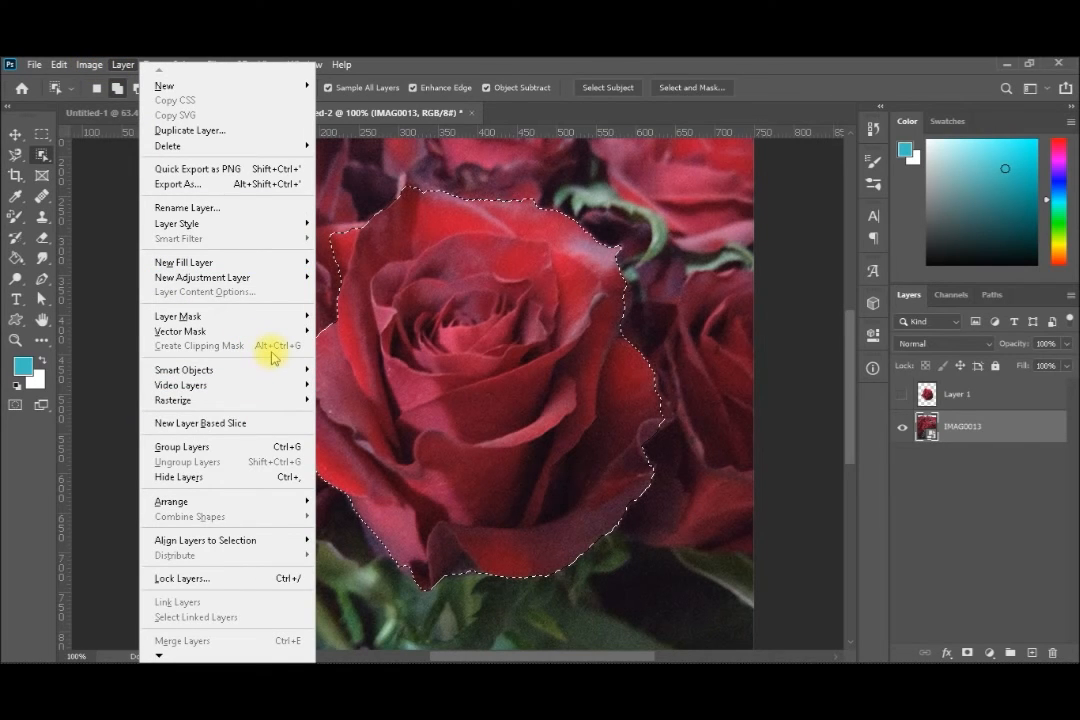
mouse_move(181, 63)
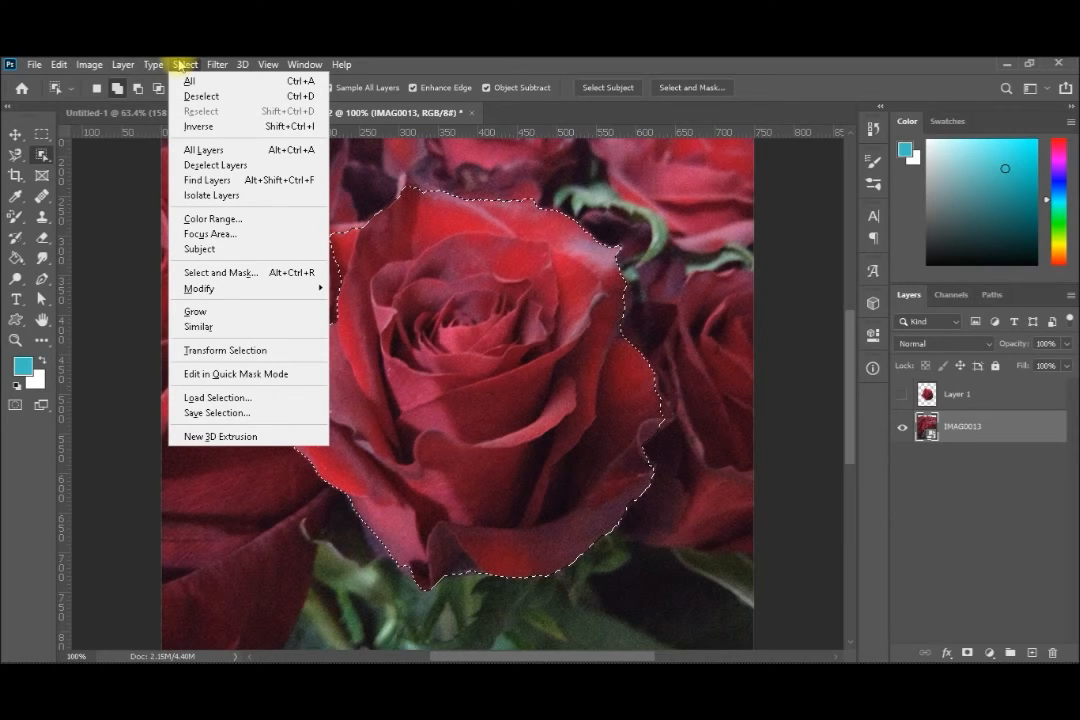
left_click(229, 272, "shift")
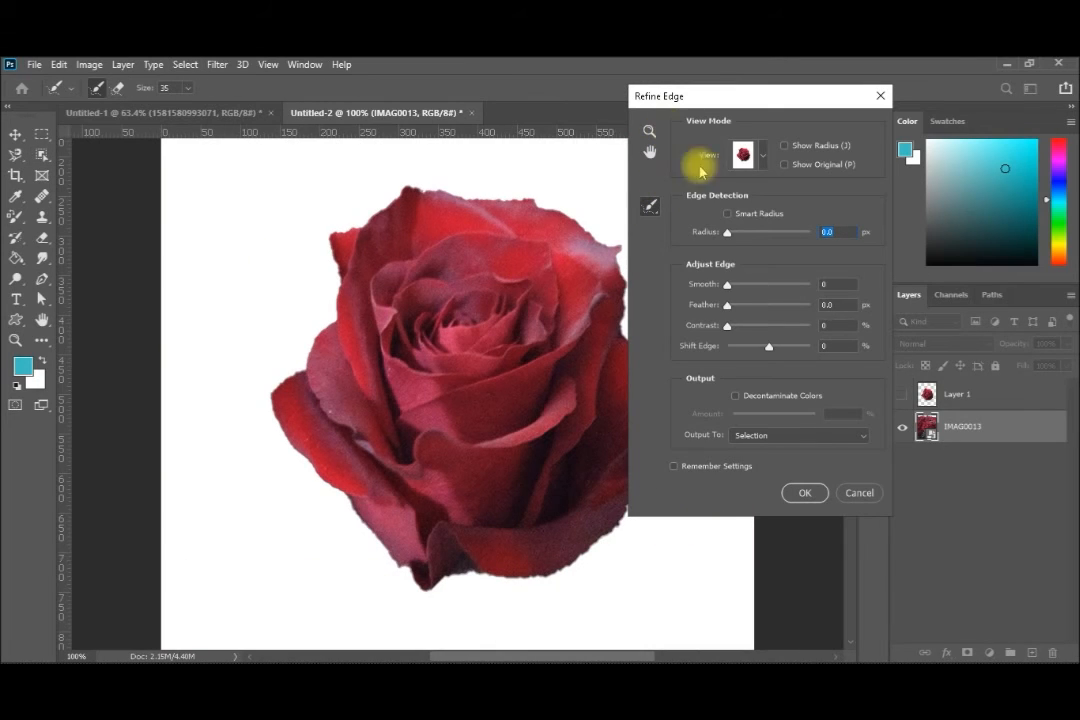
left_click(729, 214)
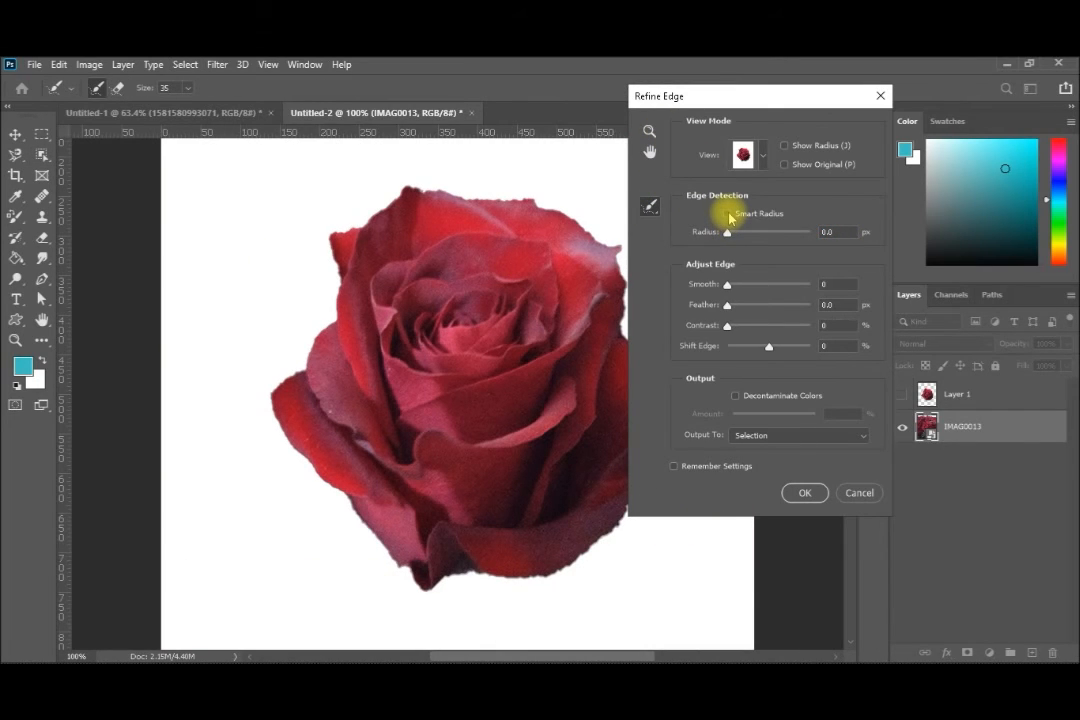
left_click(728, 214)
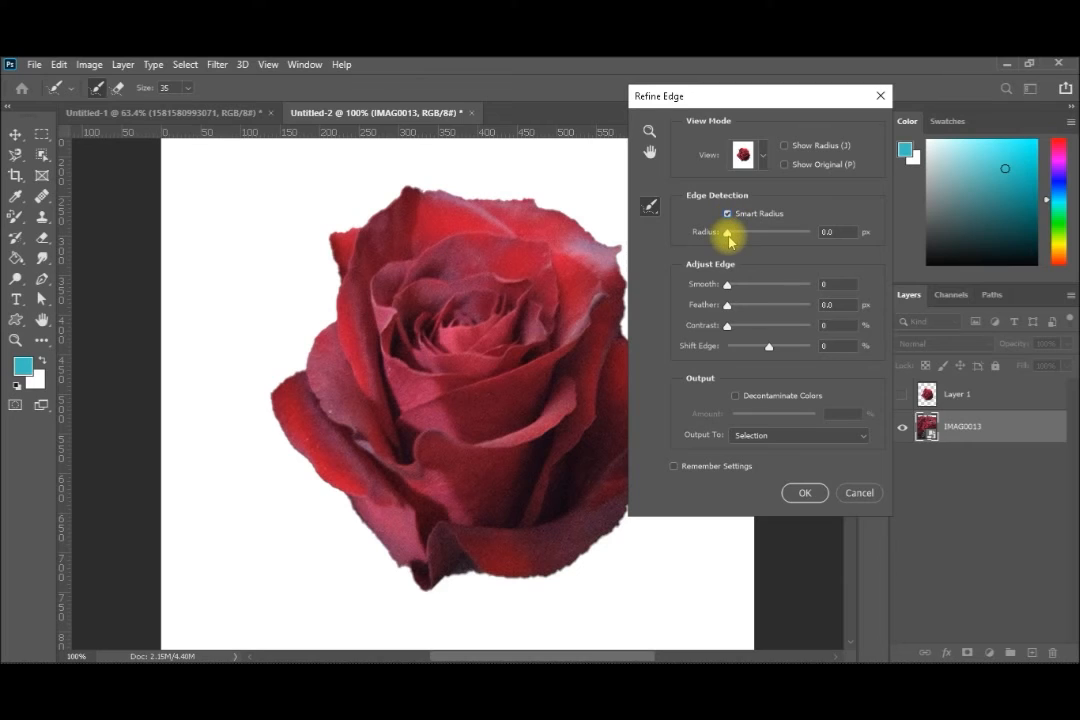
left_click_drag(740, 240, 748, 240)
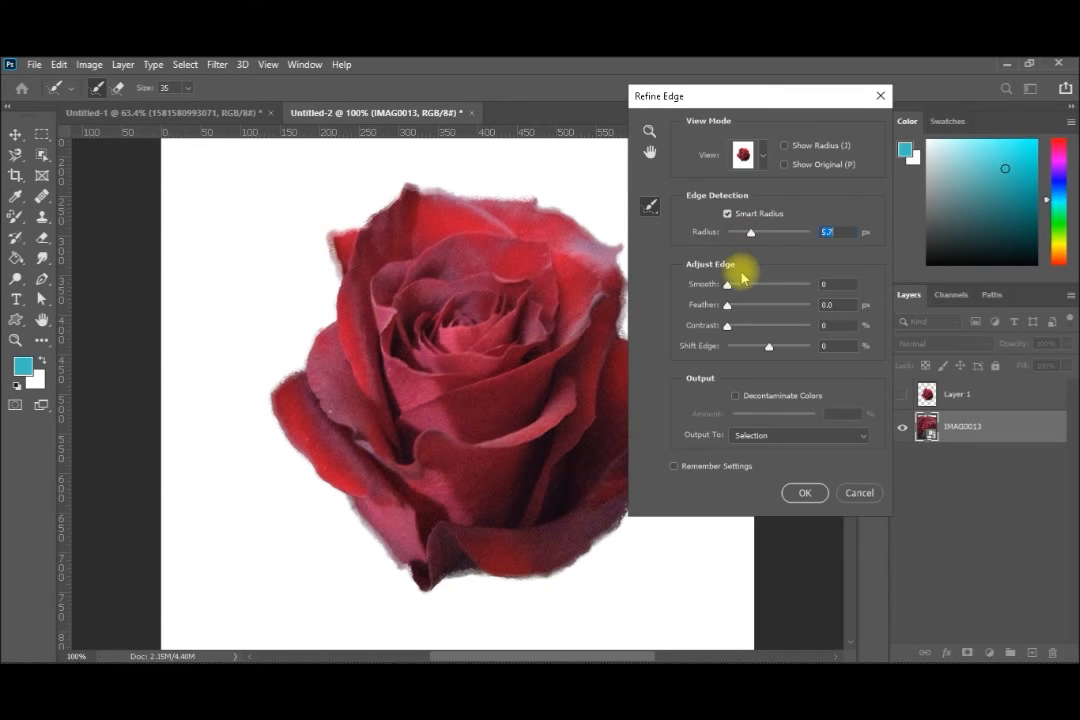
left_click_drag(727, 288, 754, 290)
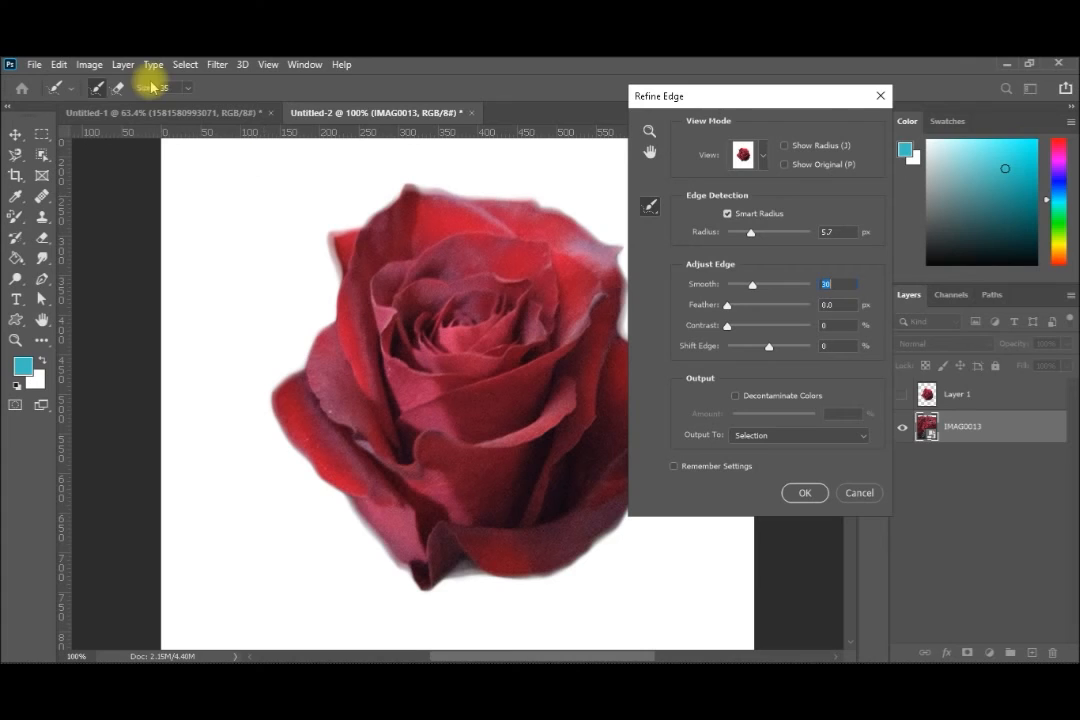
Step: Switch to the brush that erases edge refinements and reduce its size to 16
left_click(117, 88)
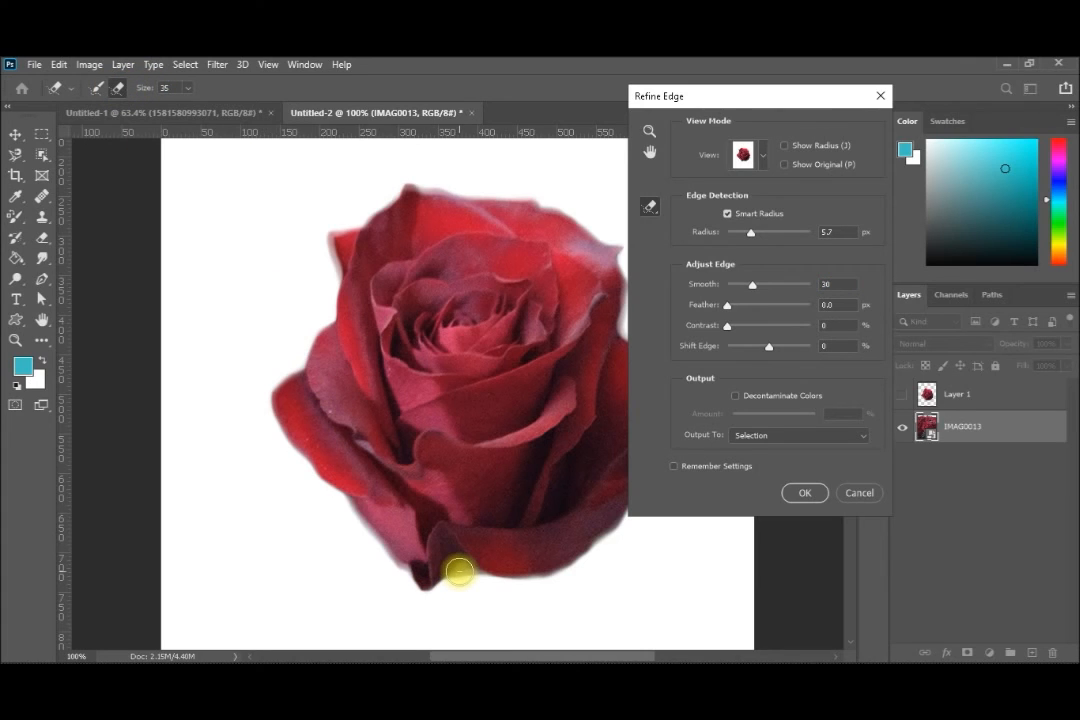
key("bracketleft")
key("bracketleft")
key("bracketleft")
key("bracketleft")
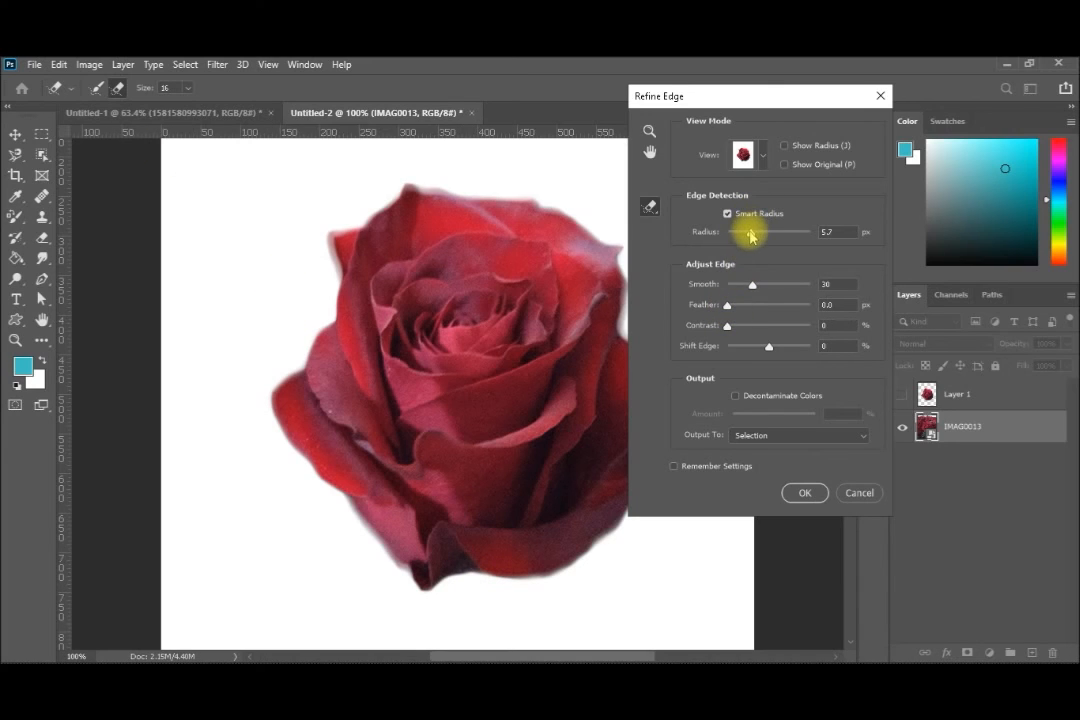
Step: Set the edge radius to 2.8 px, Contrast to 44% and Smooth to 23, and apply the refinement to the selection
left_click_drag(750, 234, 738, 237)
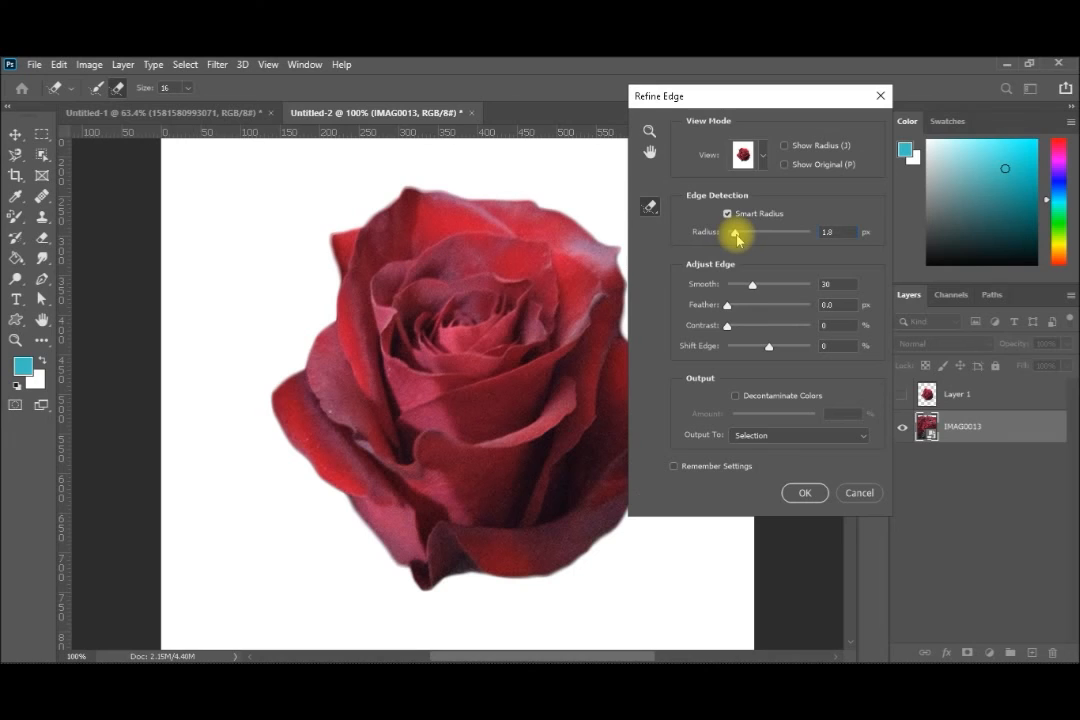
left_click_drag(738, 238, 743, 241)
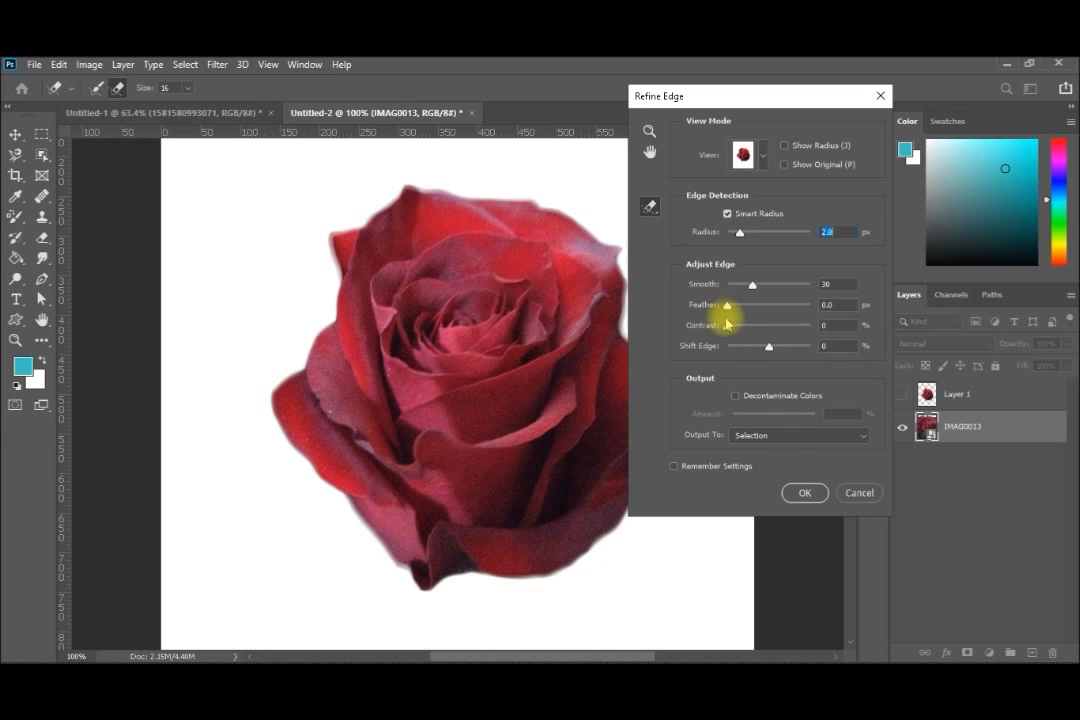
left_click_drag(726, 325, 763, 327)
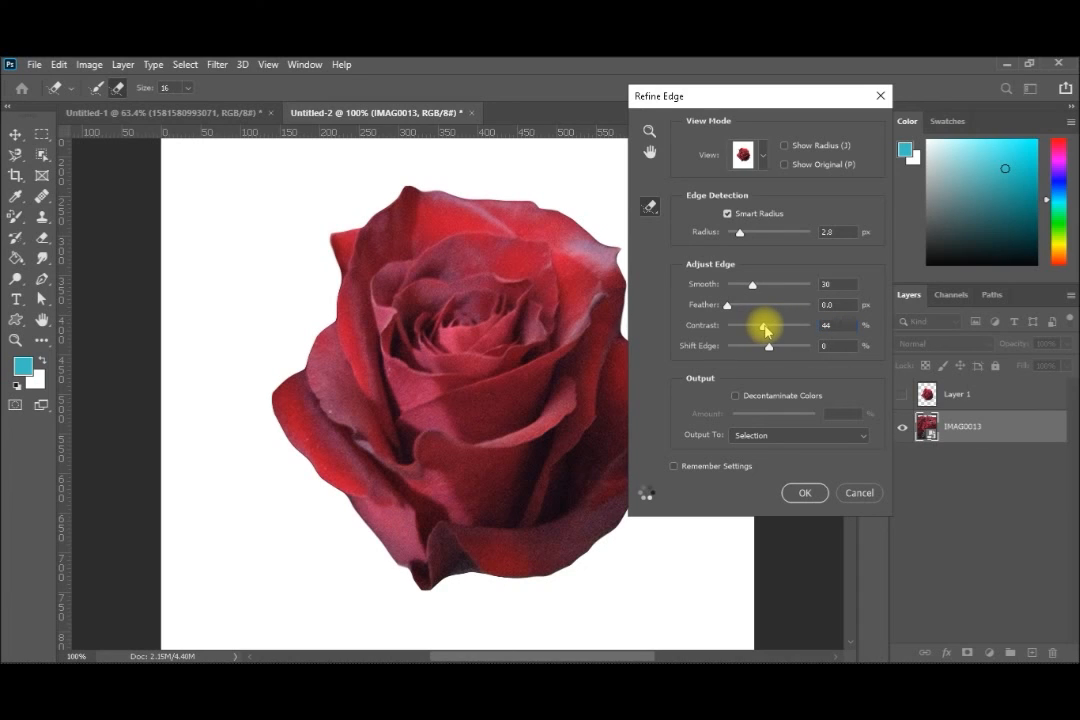
left_click_drag(762, 289, 746, 288)
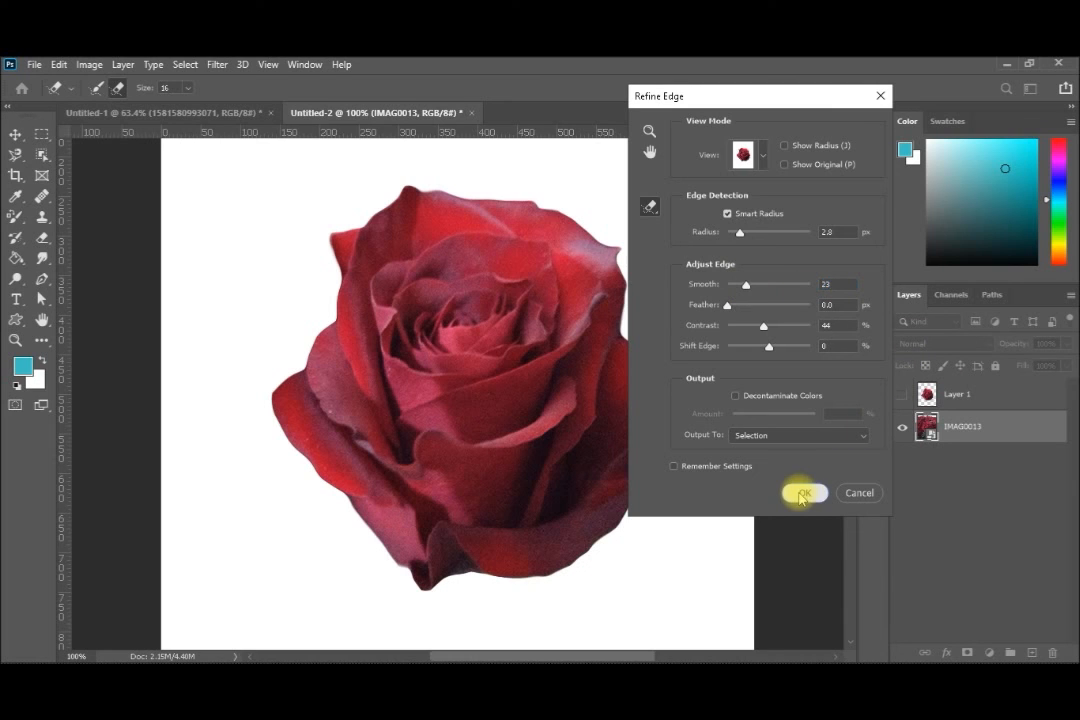
left_click(803, 492)
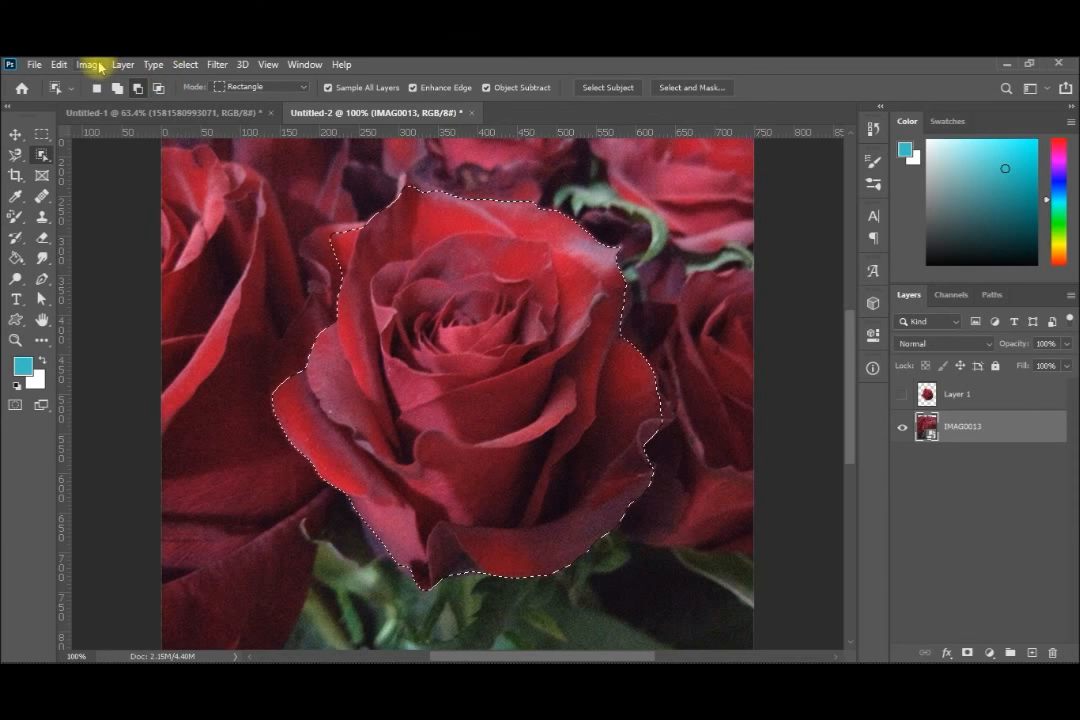
Step: Copy the refined rose selection to a new layer via copy and hide the IMAG0013 layer beneath it
left_click(124, 66)
mouse_move(180, 86)
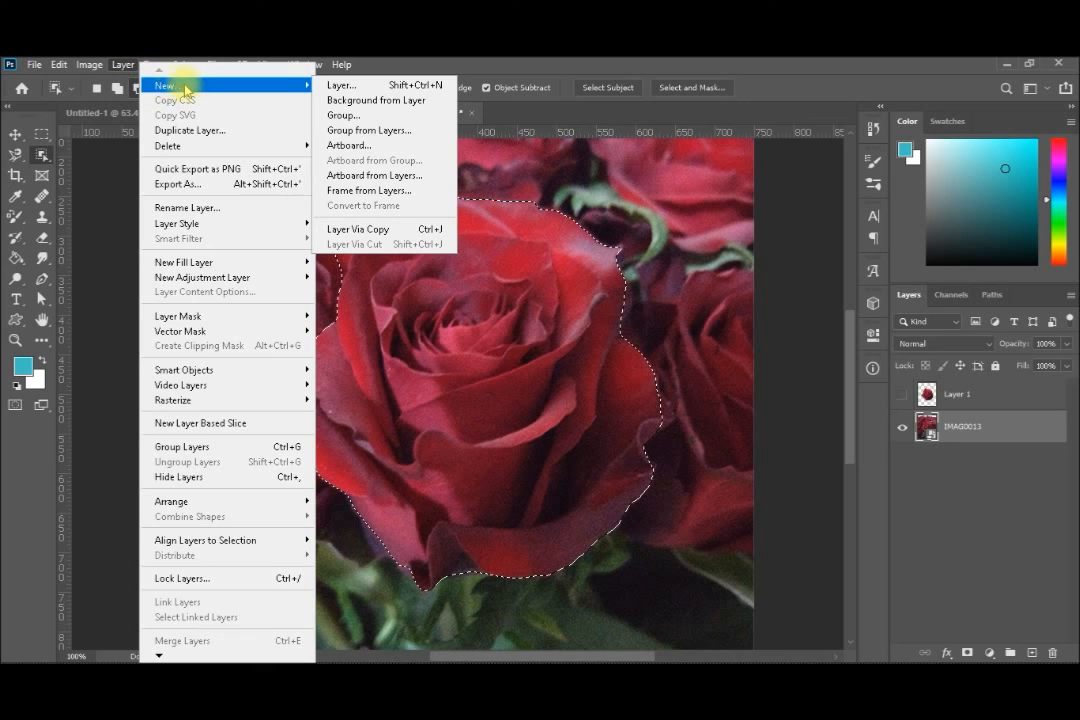
left_click(383, 232)
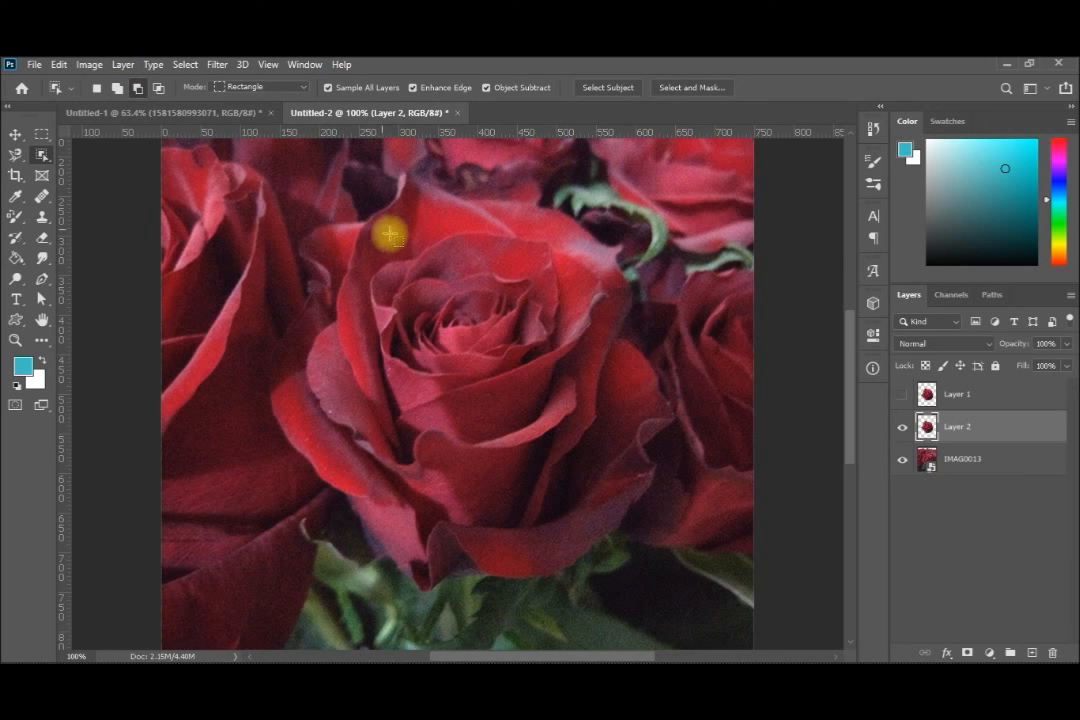
left_click(903, 460)
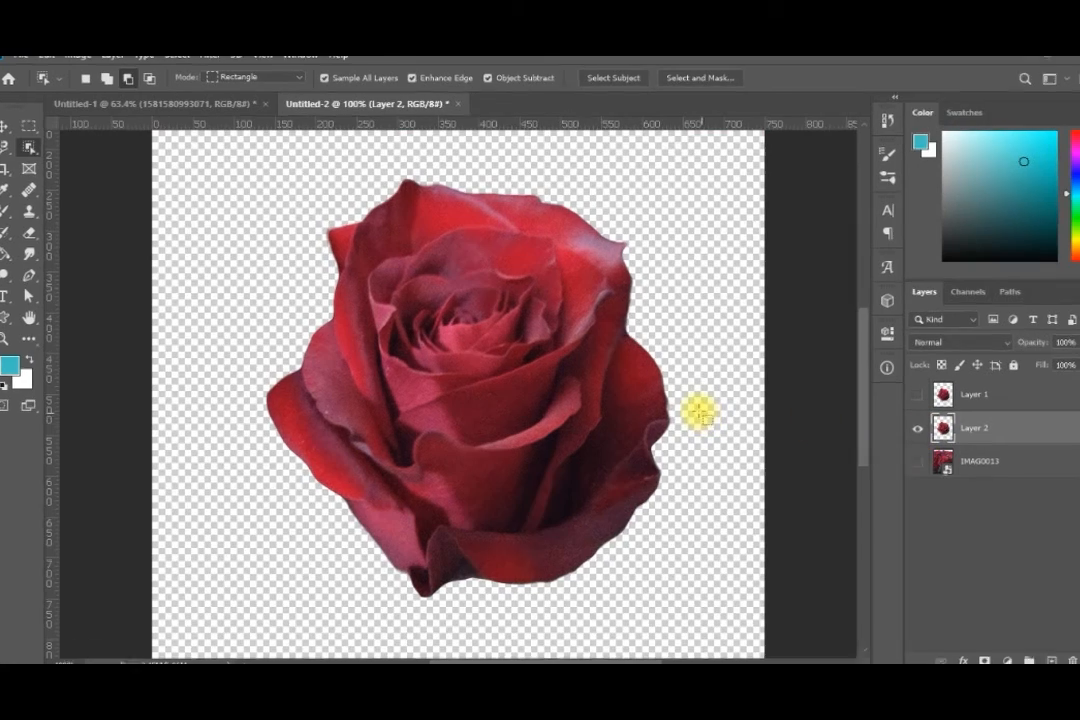